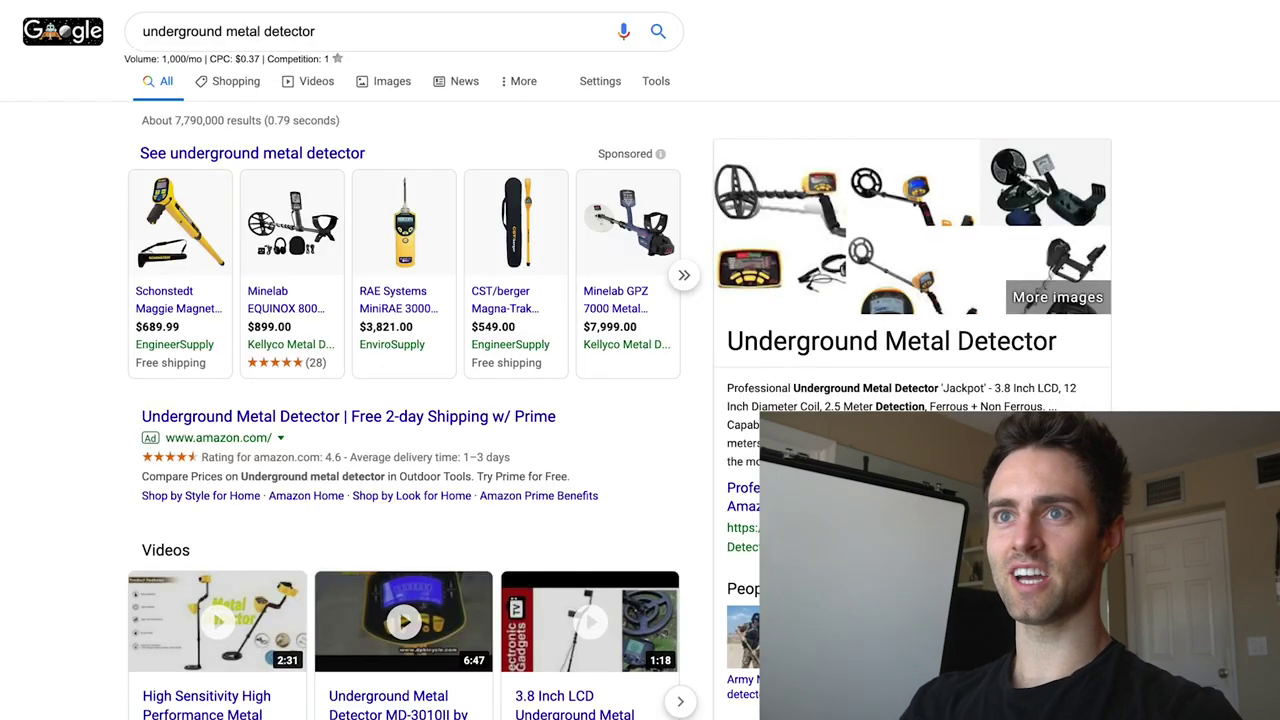
Step: Review the 'electric wheelchair' results, its 49,500 monthly volume and the related keyword panels
drag(150, 32, 316, 32)
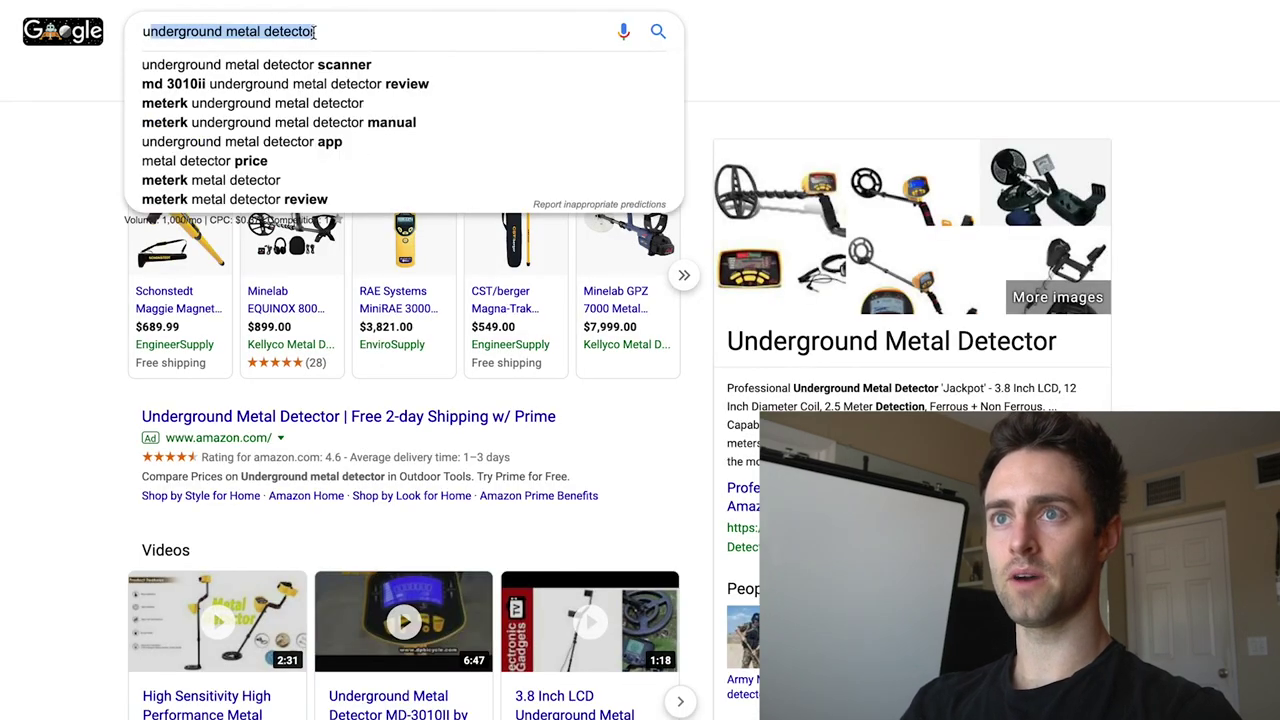
click(316, 32)
click(59, 172)
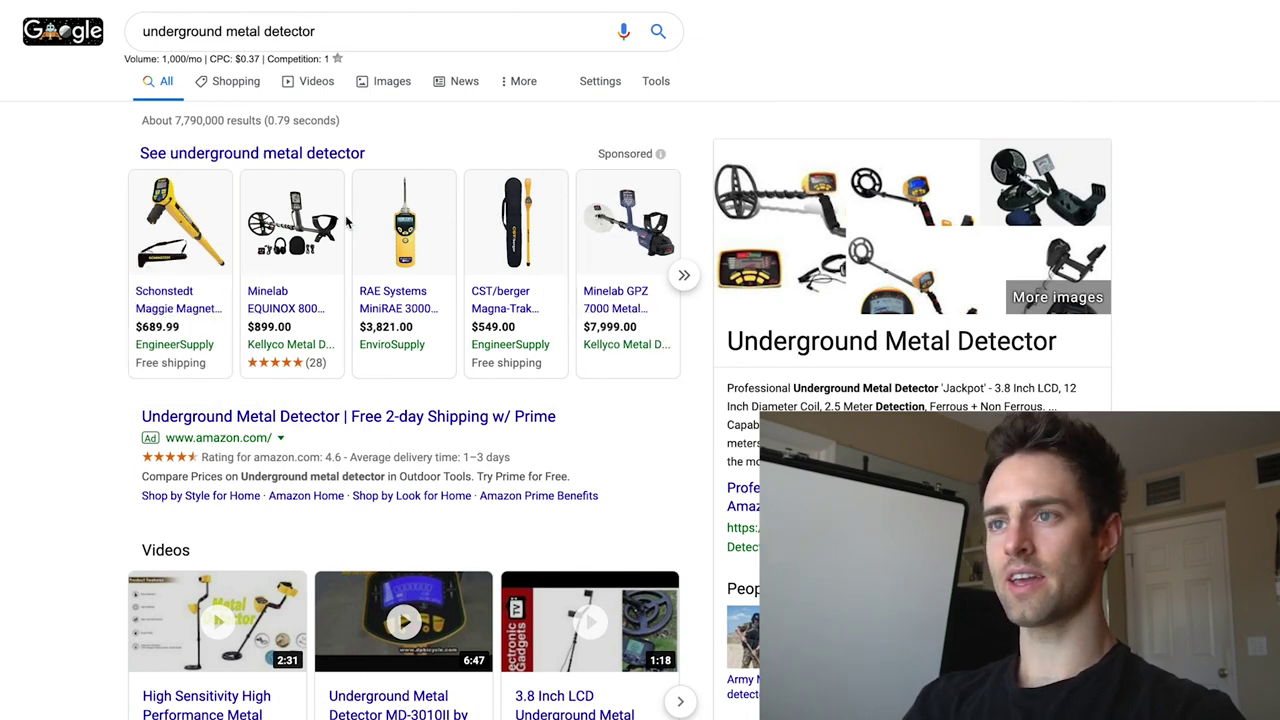
mouse_move(645, 208)
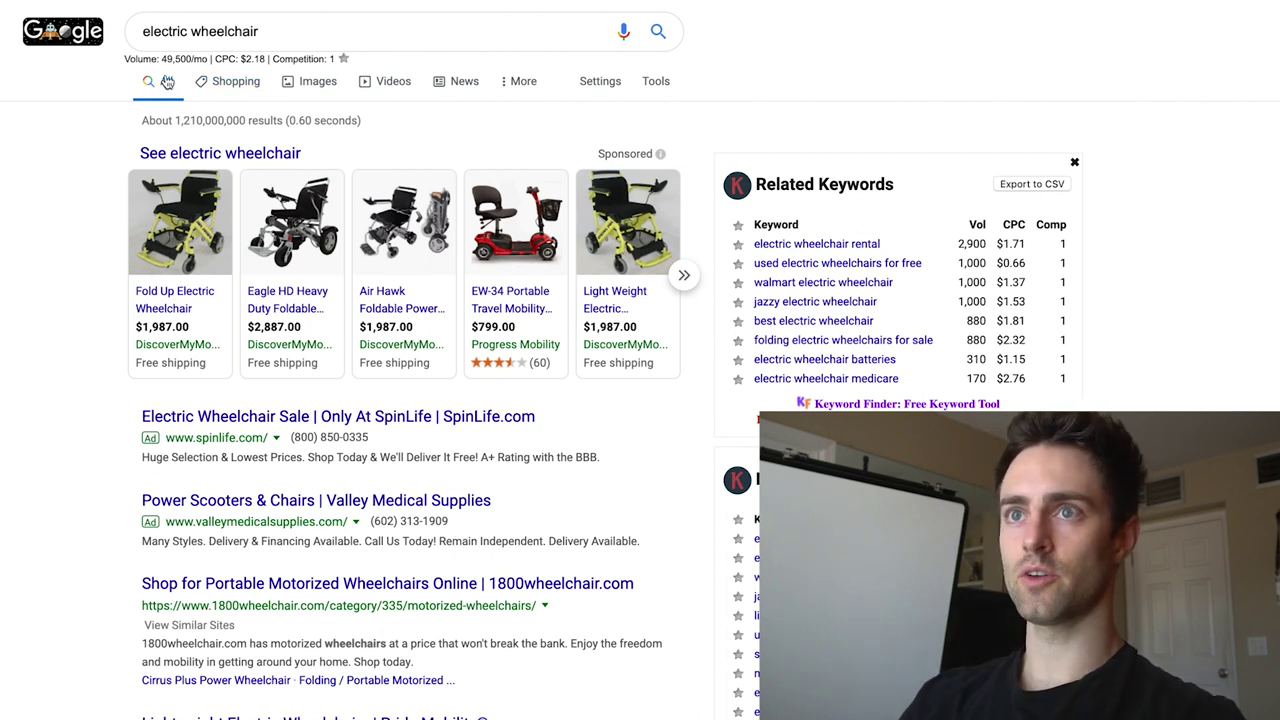
drag(162, 59, 188, 60)
click(194, 60)
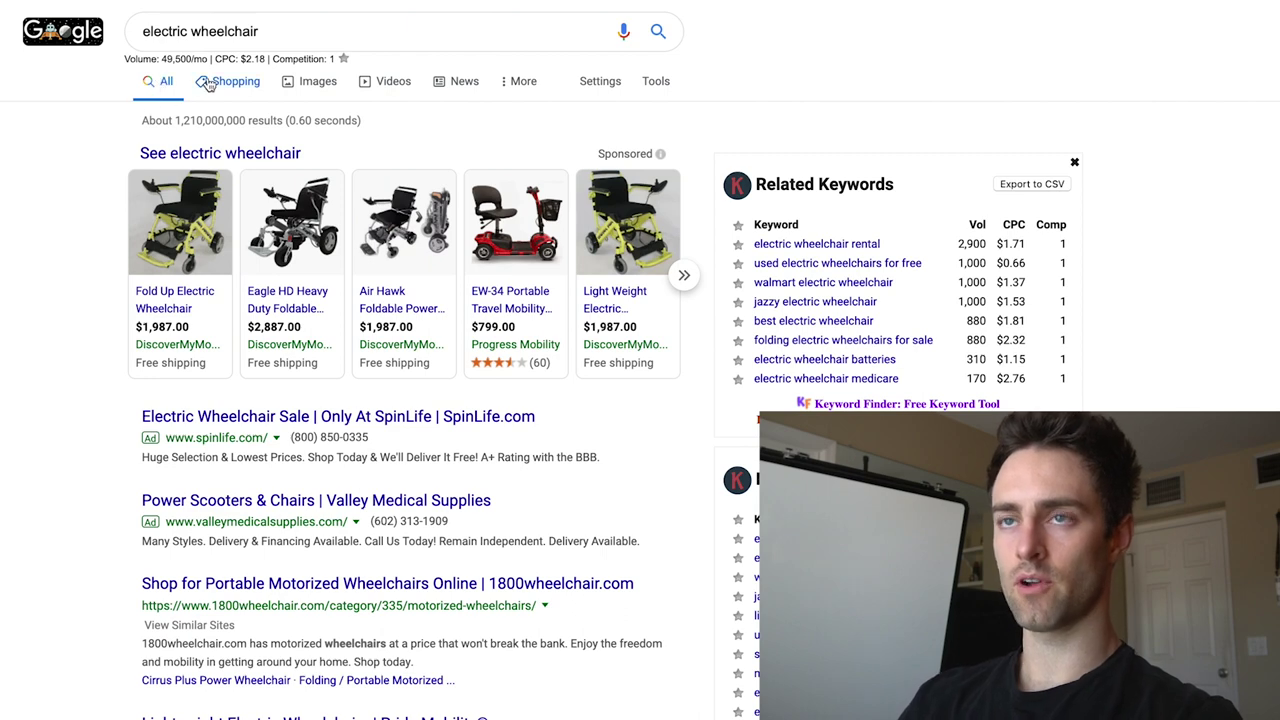
drag(152, 35, 274, 28)
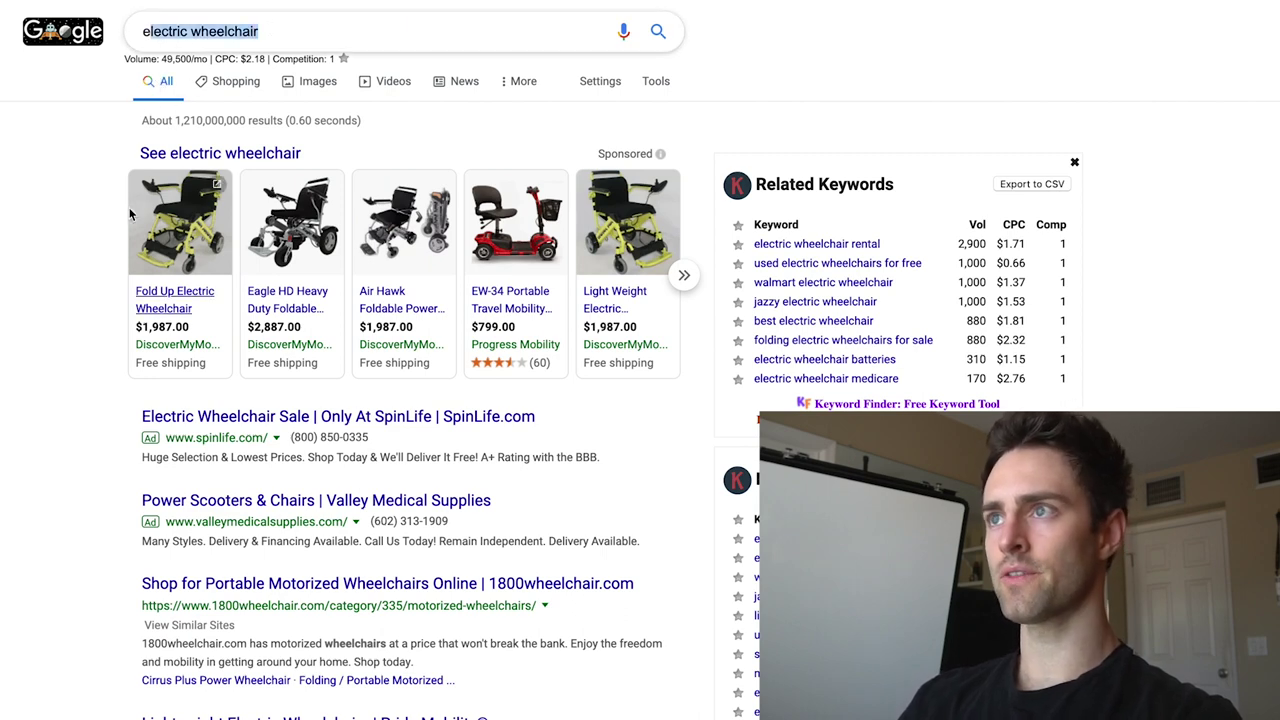
click(96, 222)
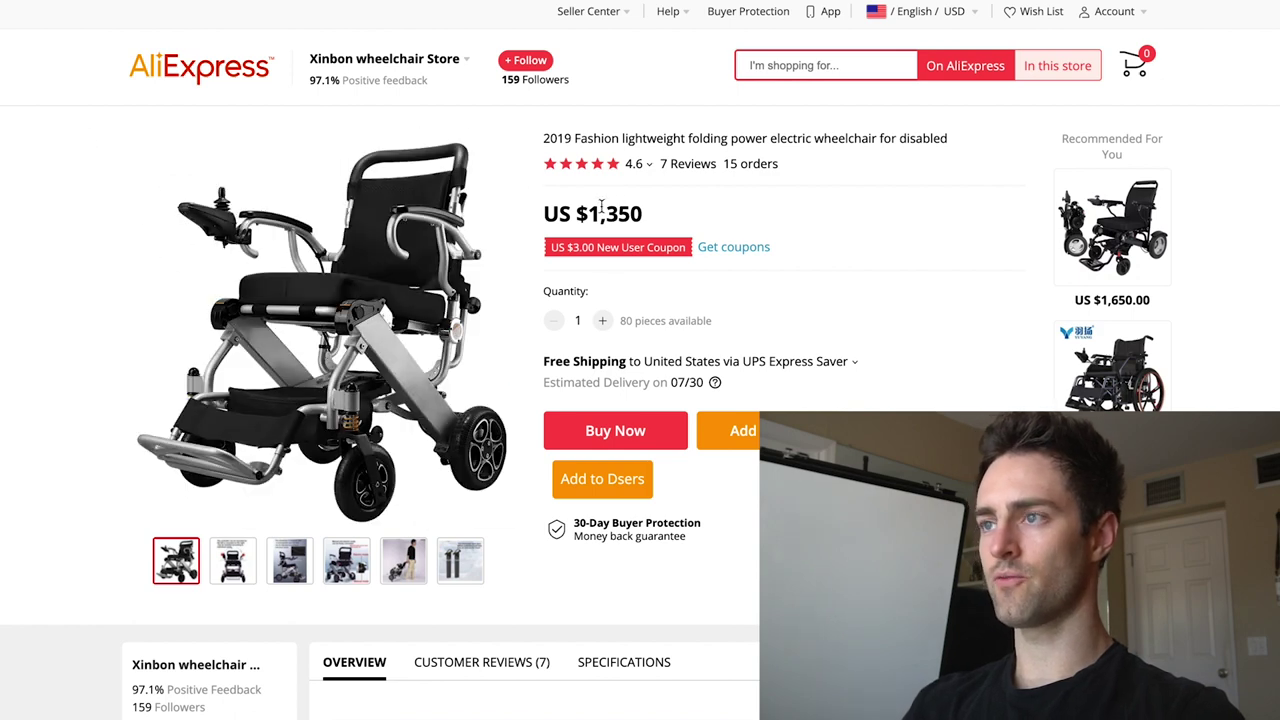
drag(588, 212, 665, 218)
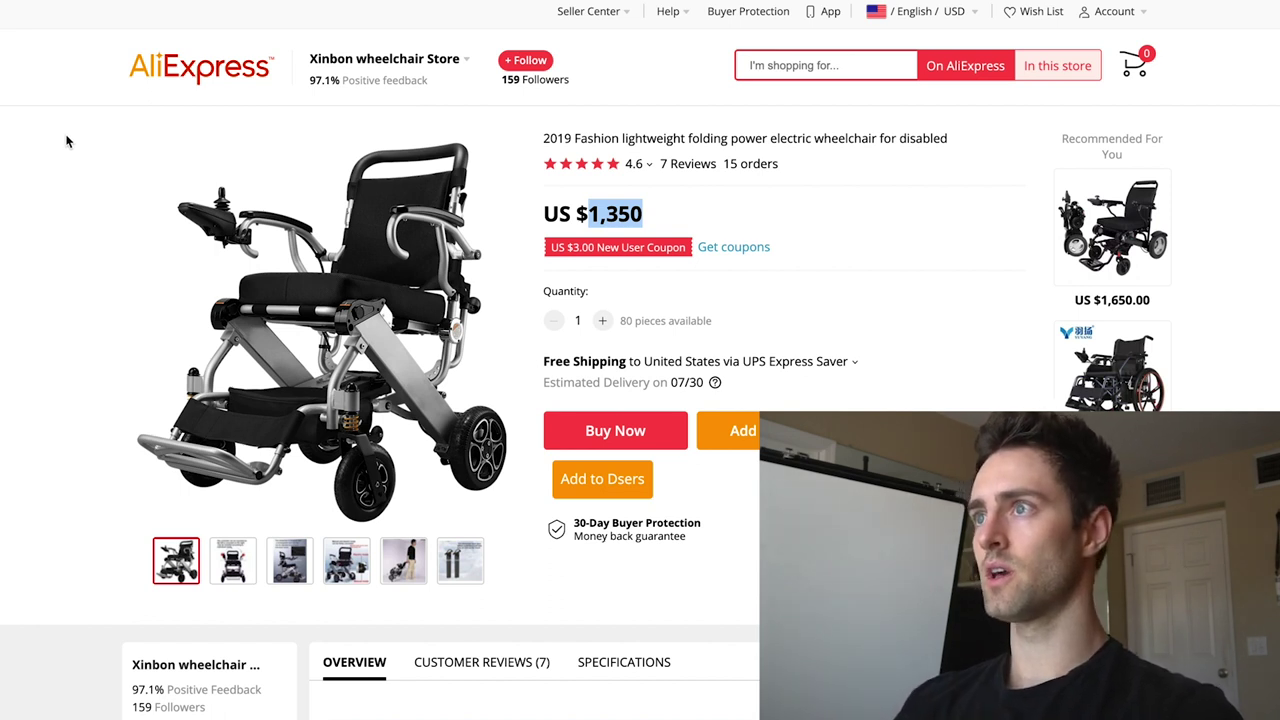
click(918, 238)
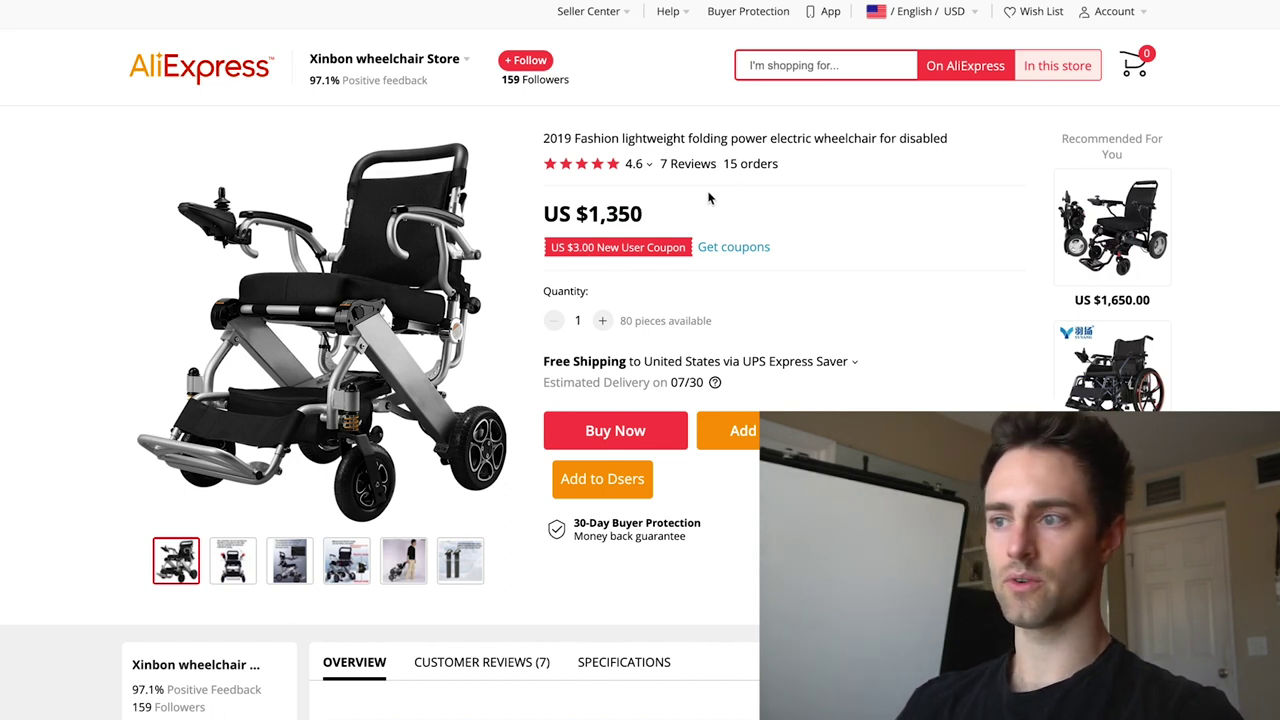
scroll(785, 347, down, 15)
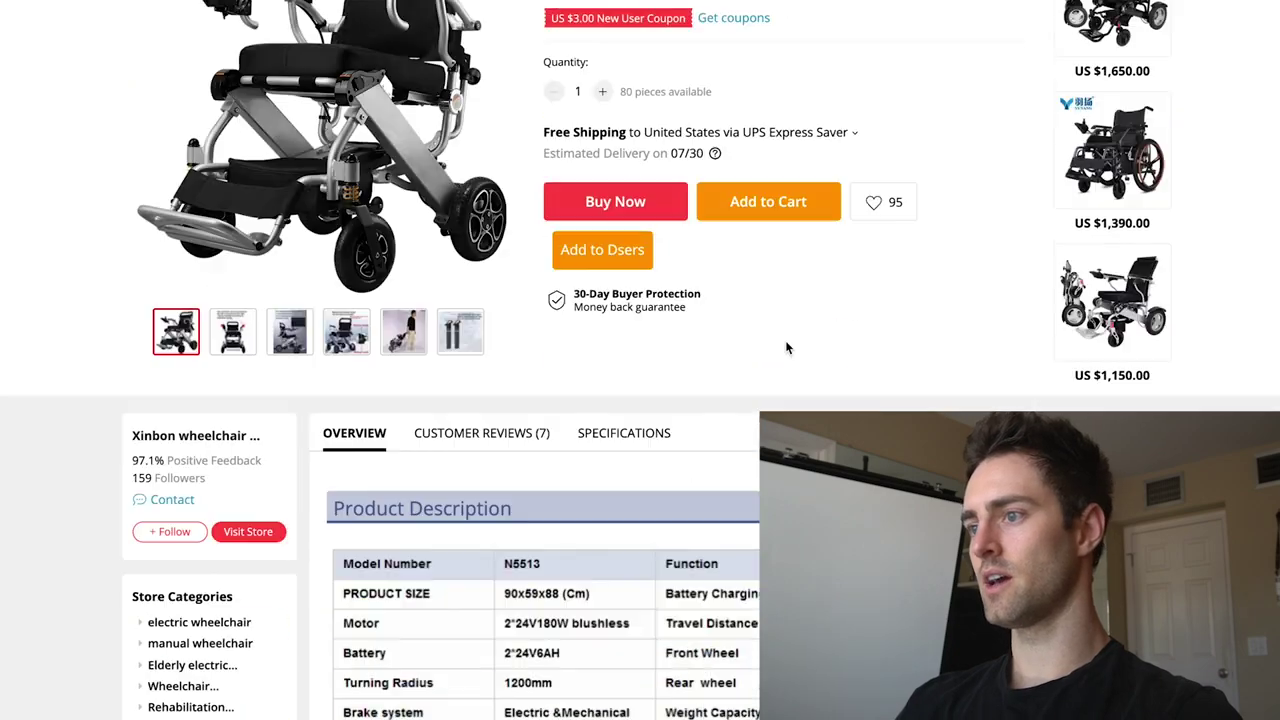
scroll(795, 327, up, 3)
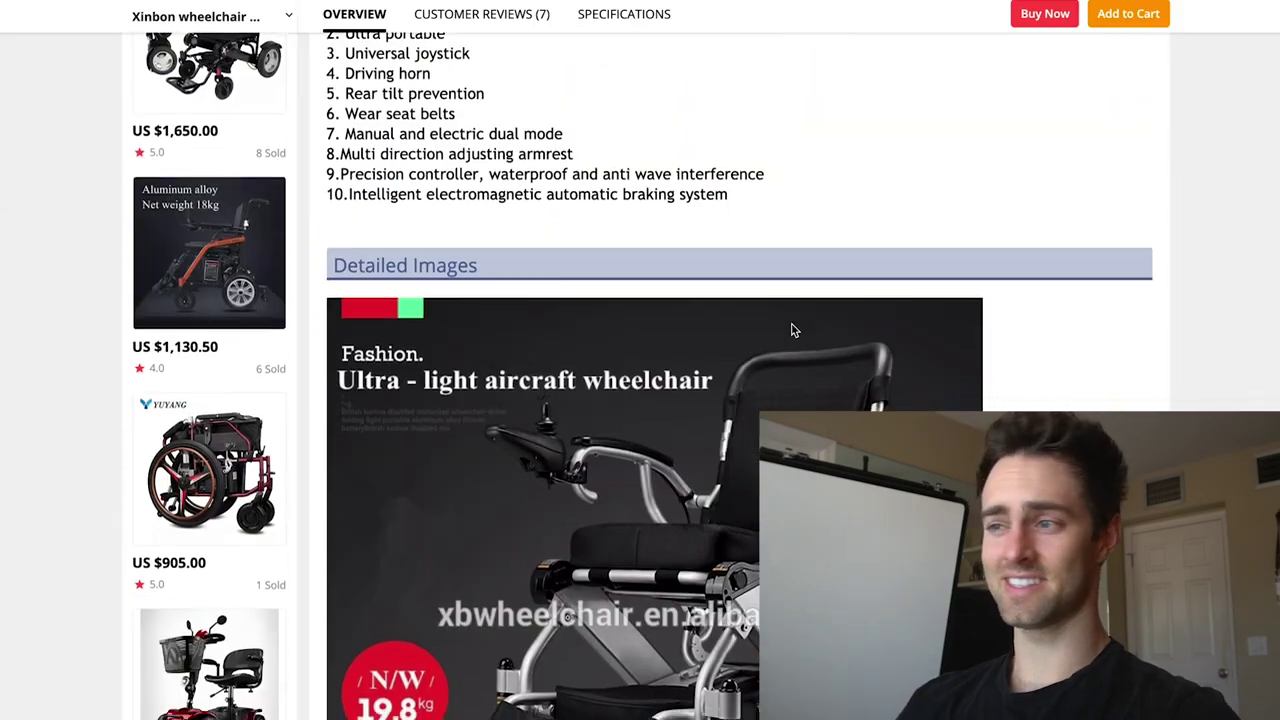
scroll(795, 328, down, 7)
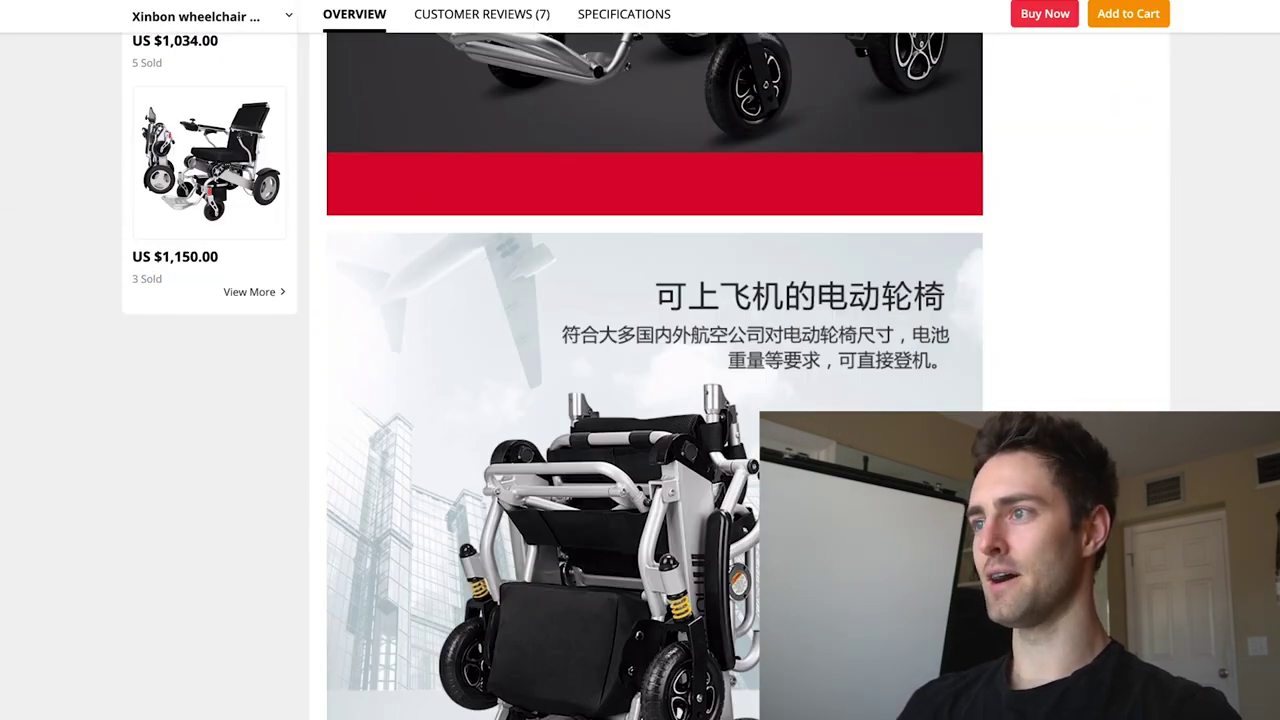
scroll(650, 376, up, 15)
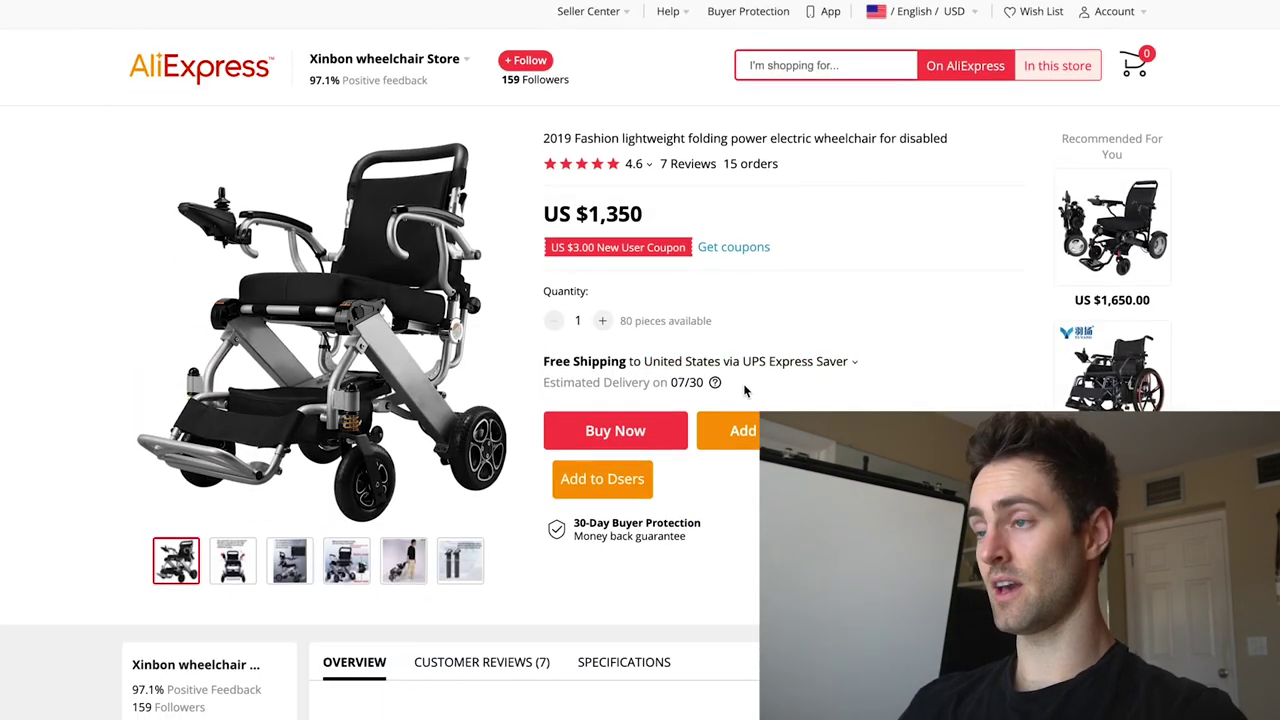
mouse_move(716, 384)
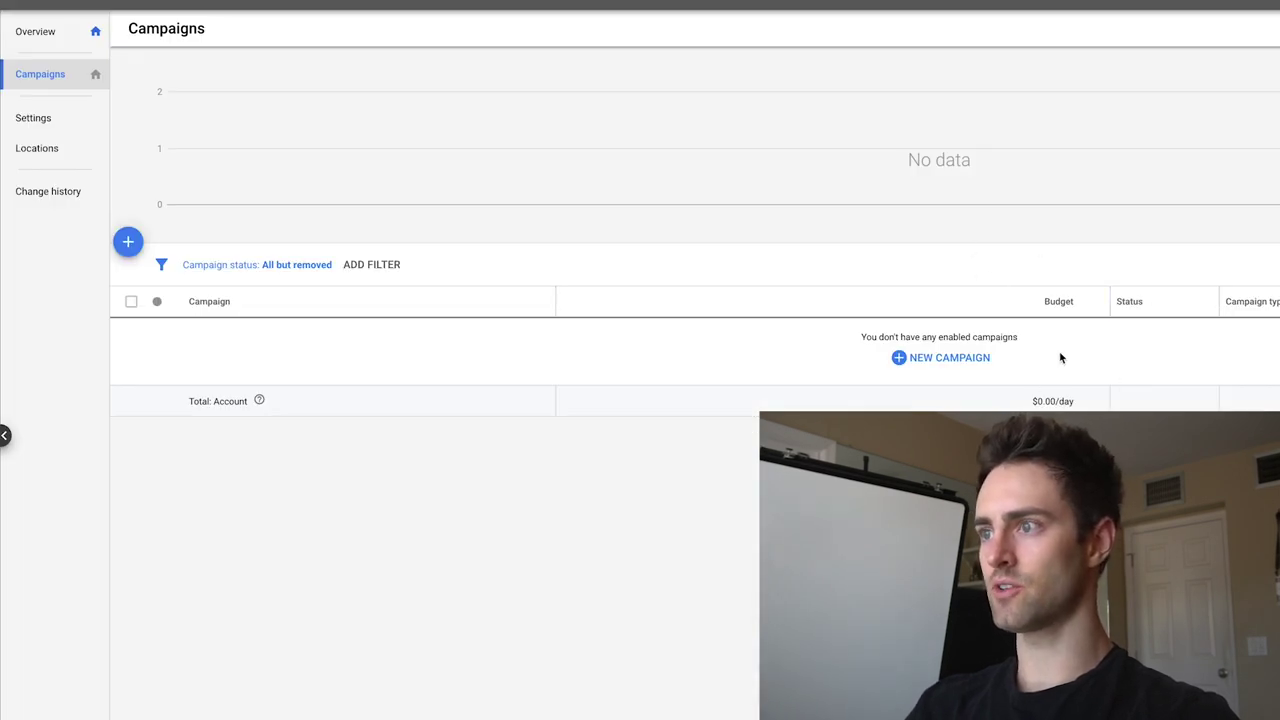
Step: Start a new campaign without a goal's guidance and pick the Shopping campaign type
click(962, 362)
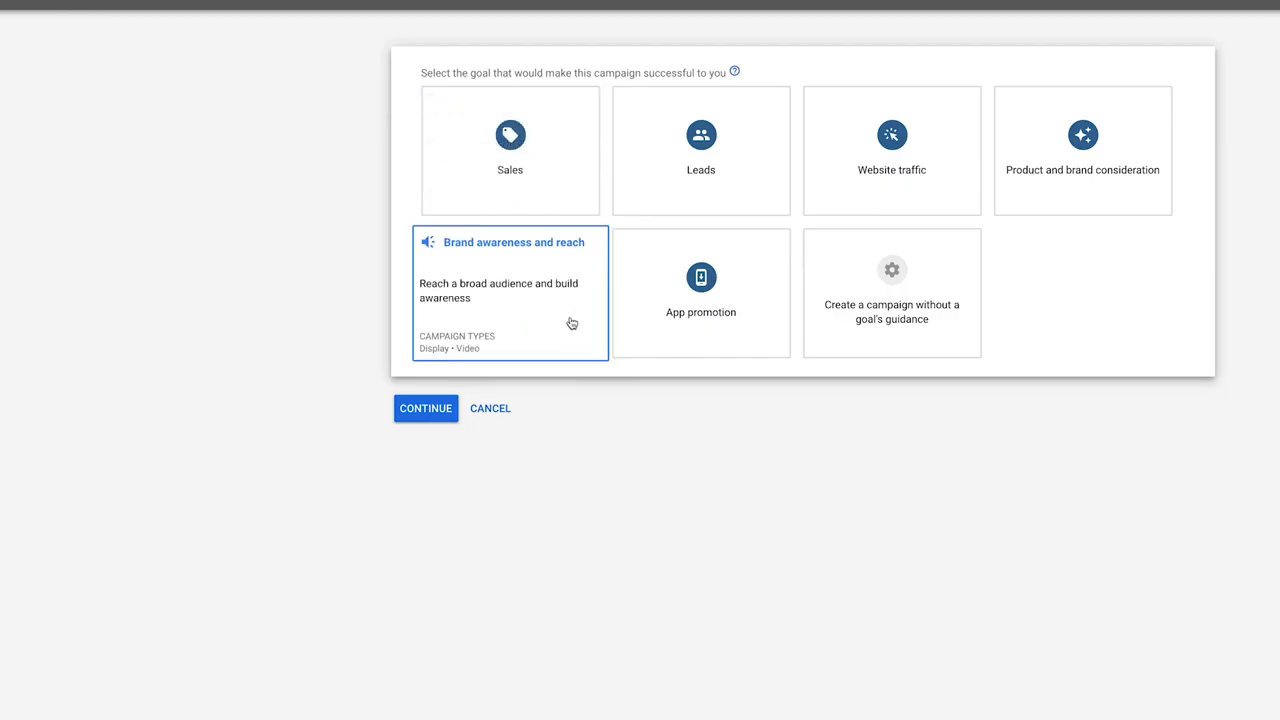
click(903, 303)
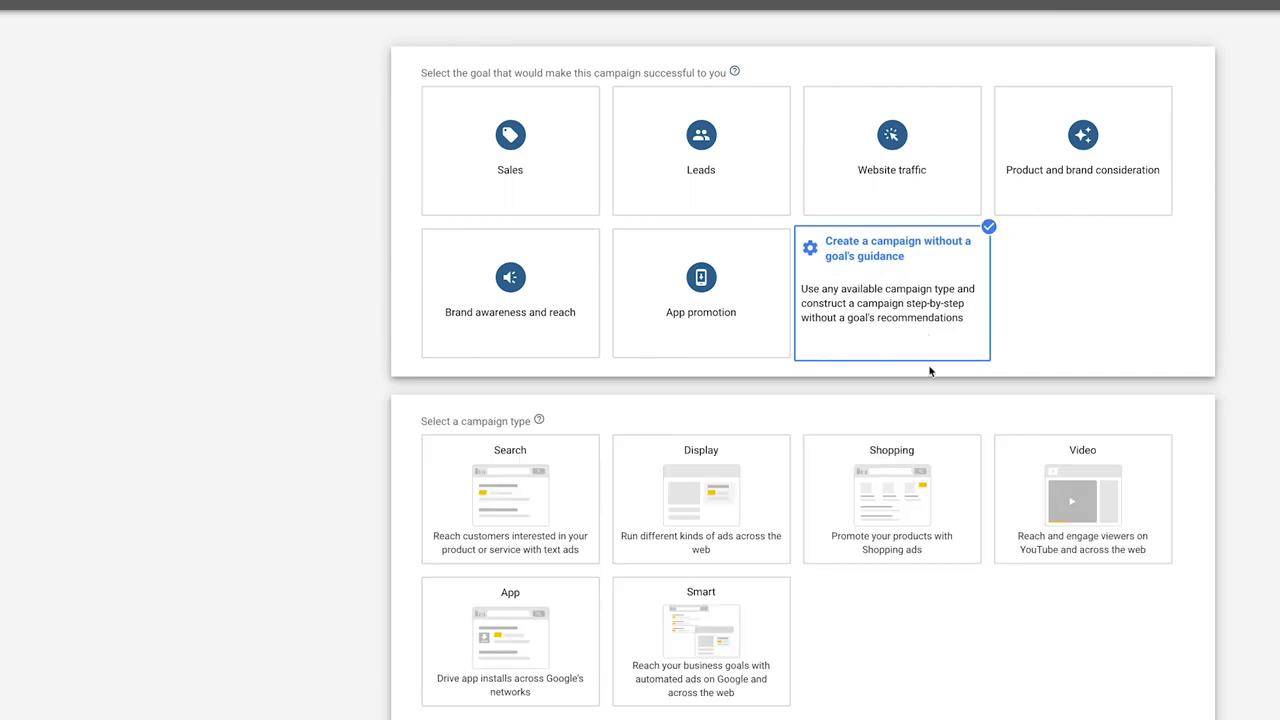
click(840, 450)
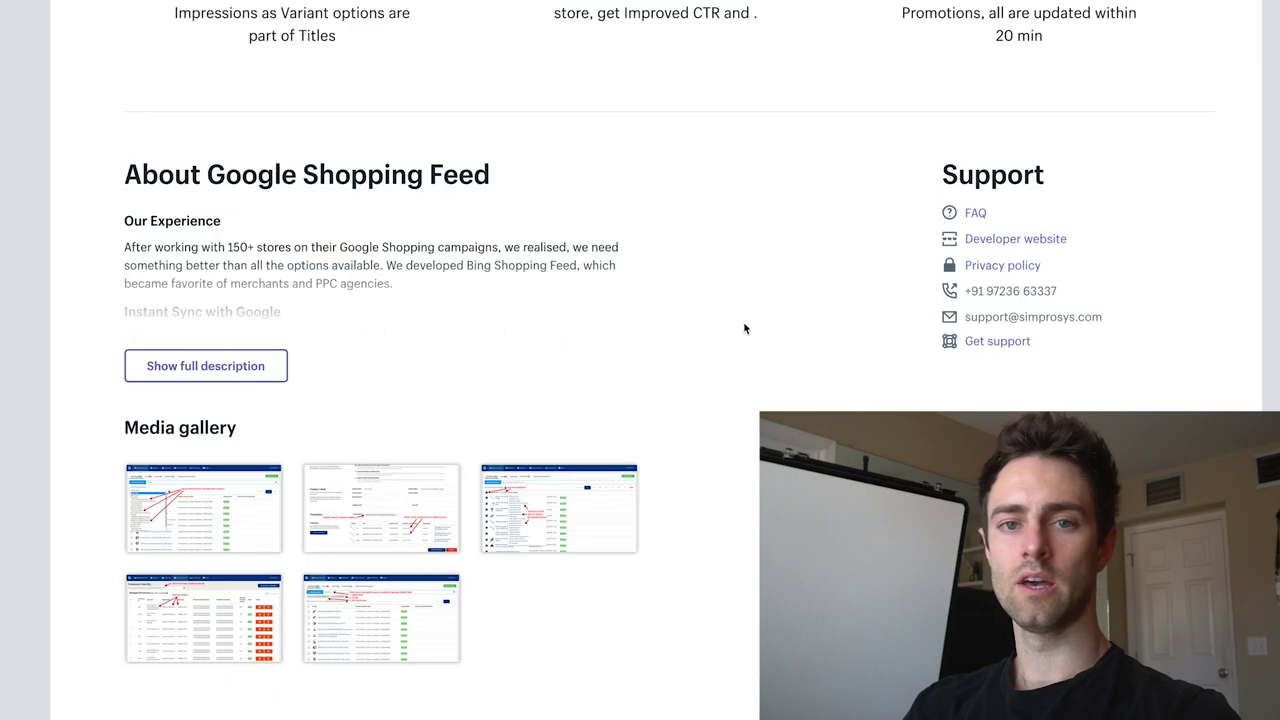
scroll(743, 328, up, 10)
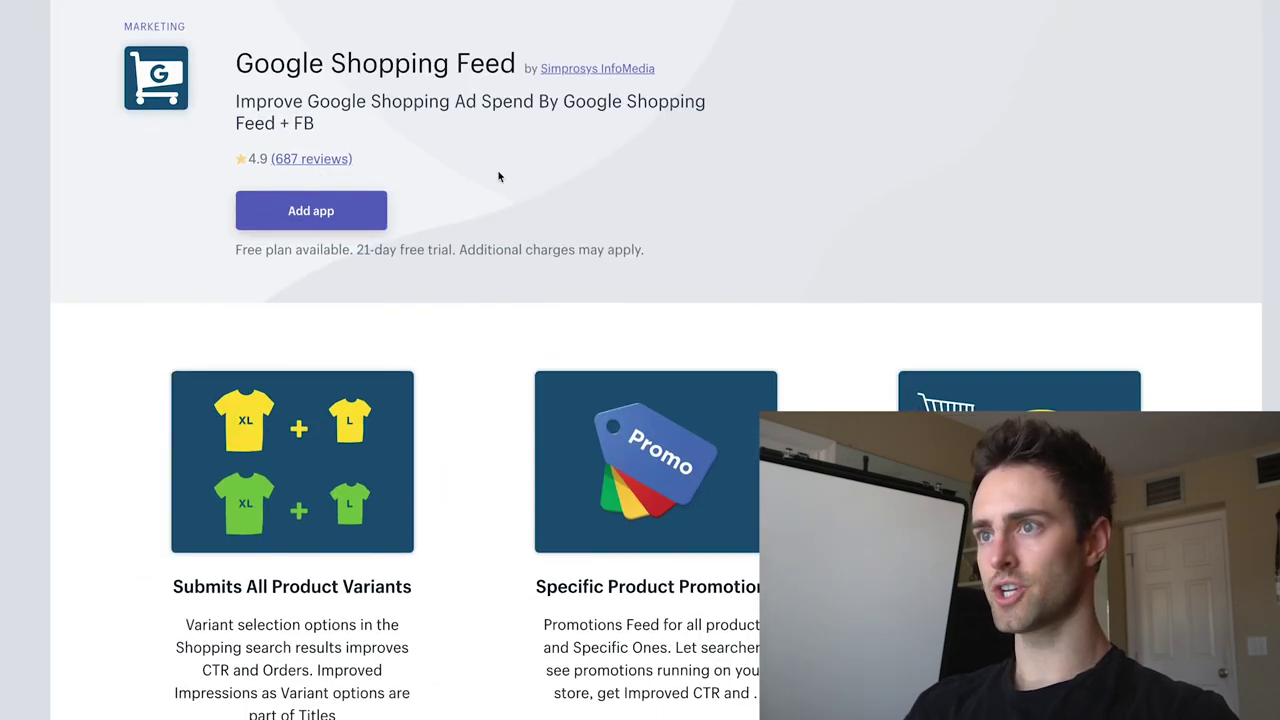
Step: Review the Google Shopping Feed pricing, including the 6 - 50 products tier at $2.99/month
drag(250, 64, 500, 64)
click(480, 95)
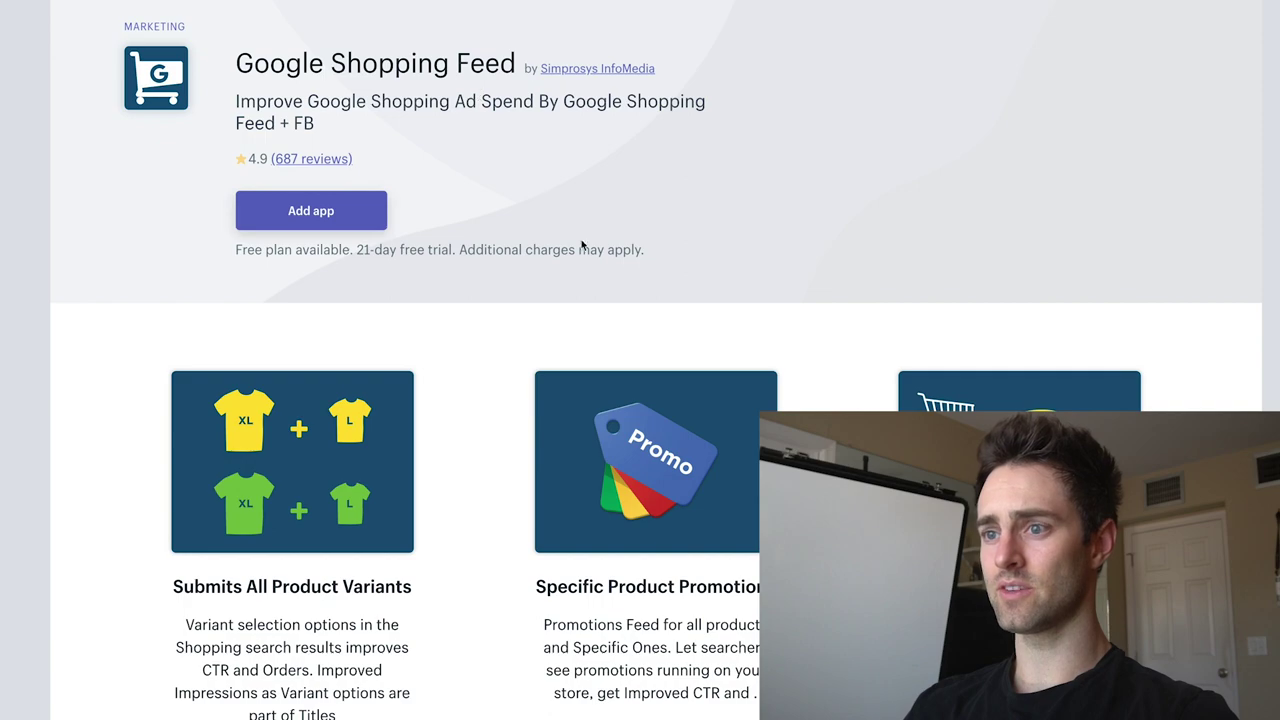
scroll(580, 247, down, 10)
scroll(580, 247, down, 5)
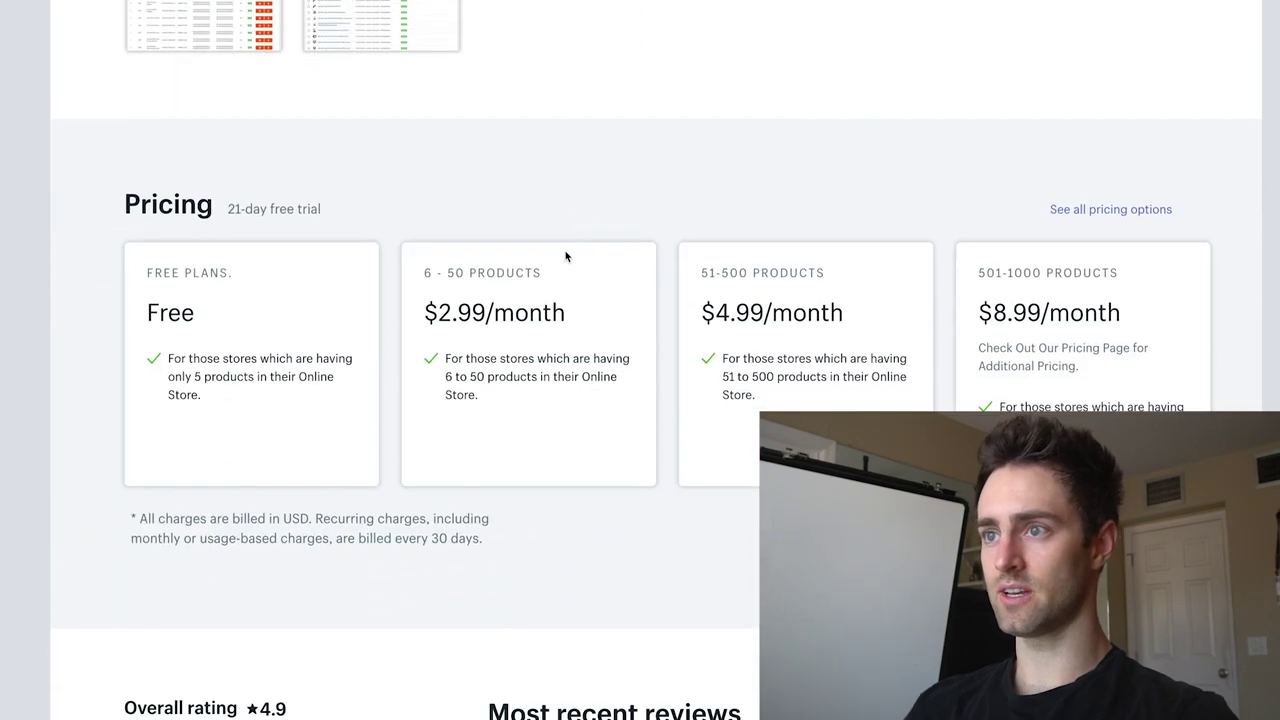
drag(425, 278, 447, 278)
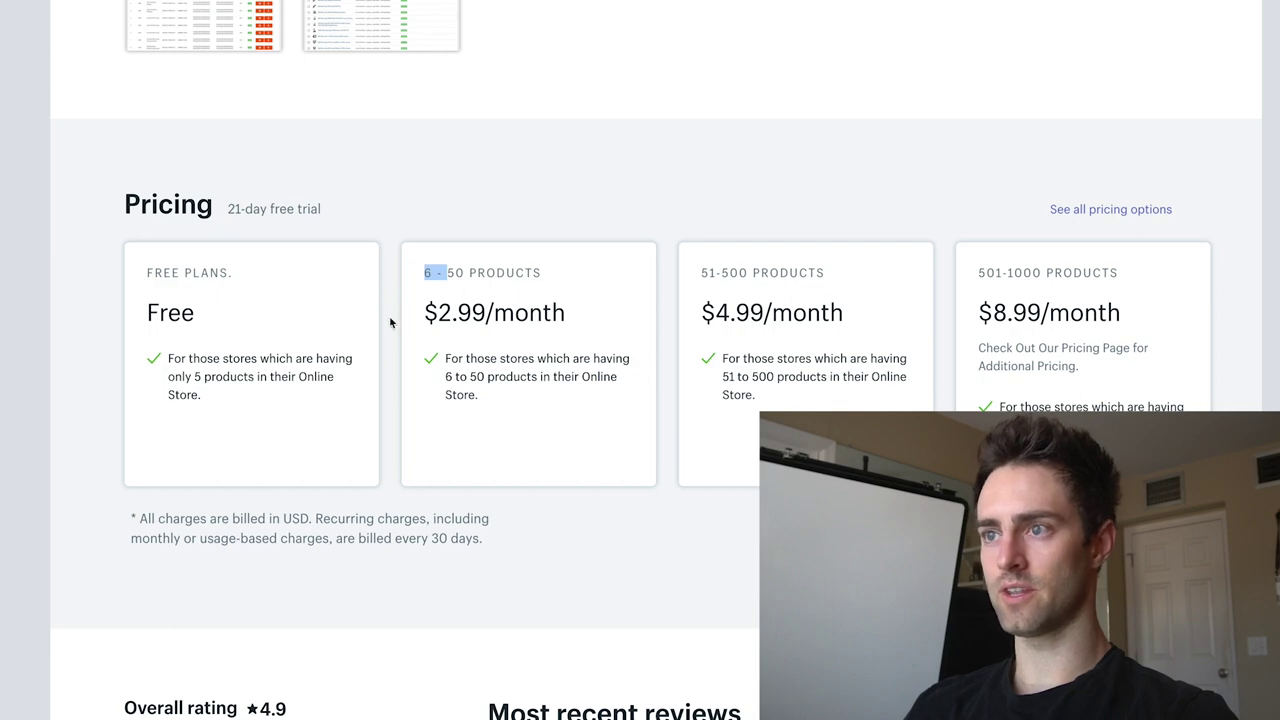
drag(431, 313, 534, 313)
click(548, 315)
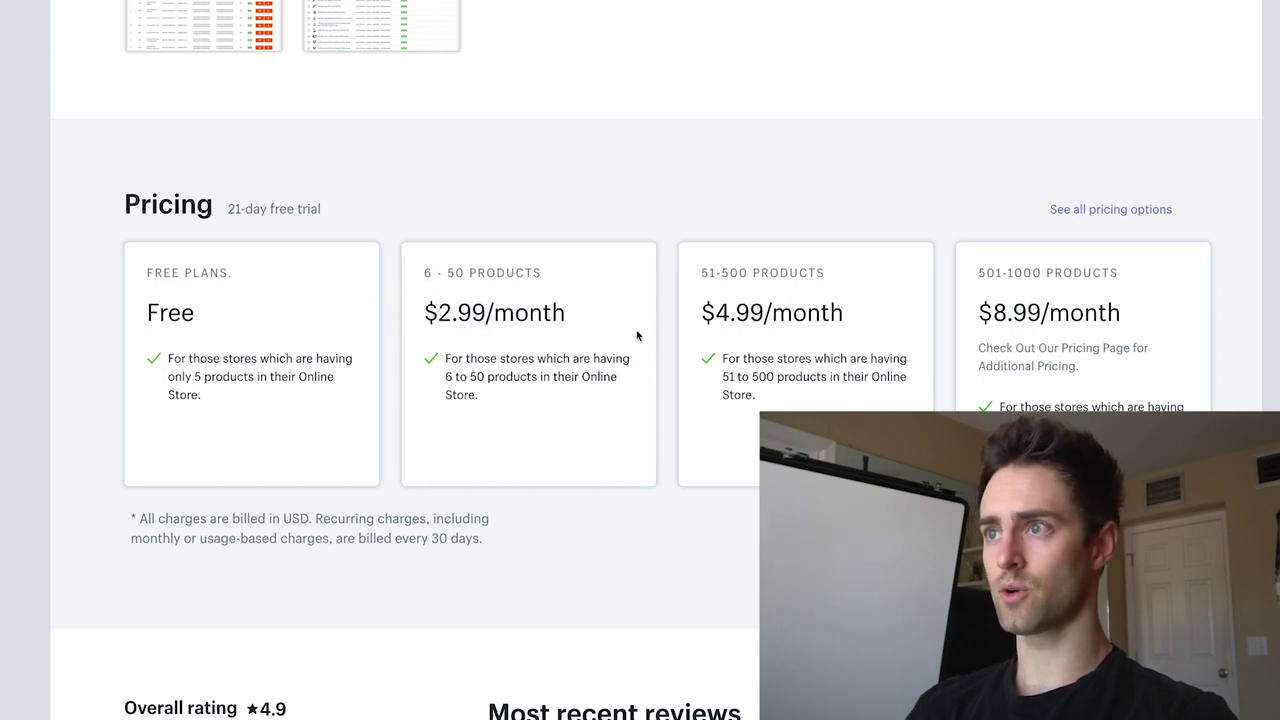
scroll(641, 337, up, 5)
scroll(779, 335, up, 6)
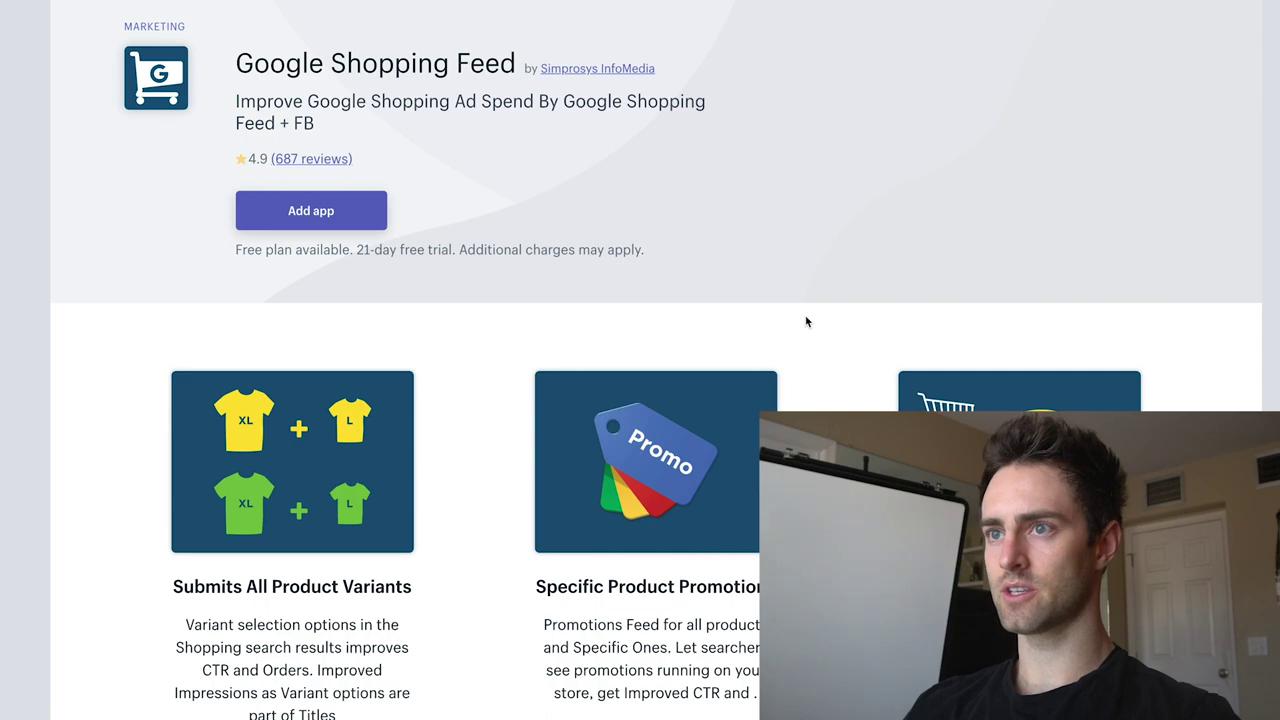
scroll(669, 400, down, 10)
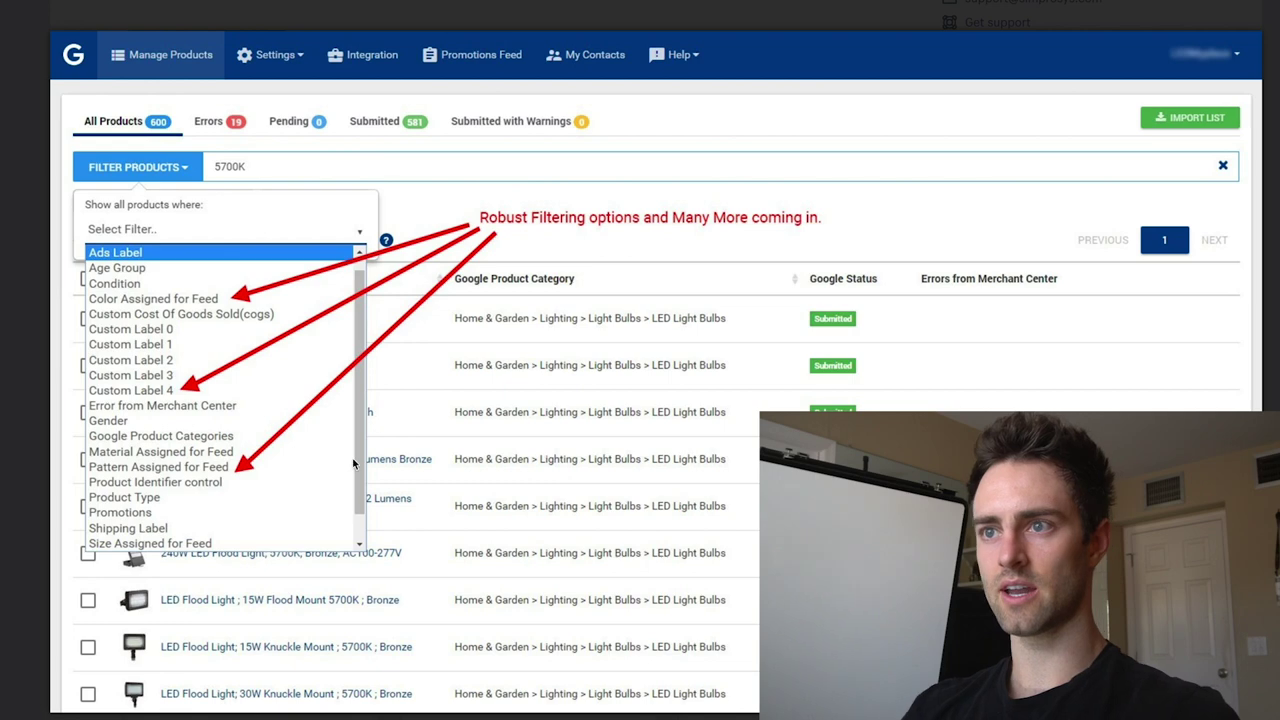
Step: Close the enlarged product-table screenshot
click(1264, 73)
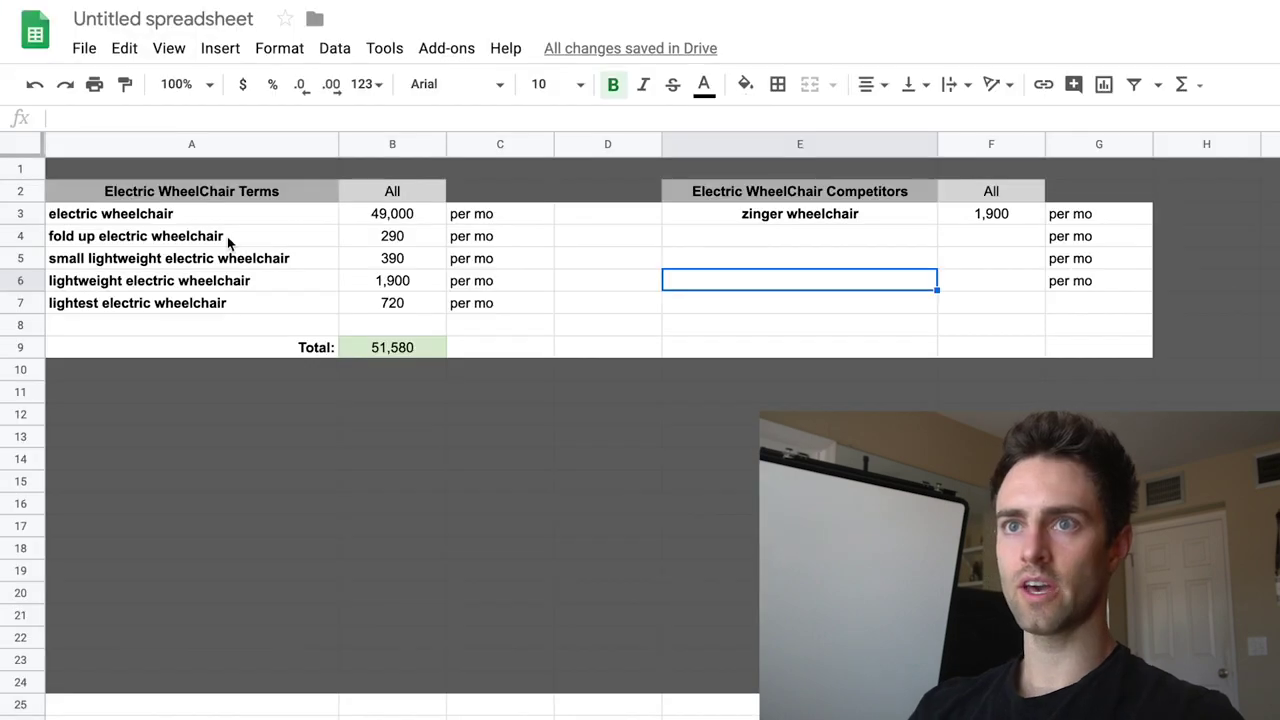
Step: Review the keyword terms in A3:A7 and their search volumes in B3:B7
click(226, 236)
click(224, 328)
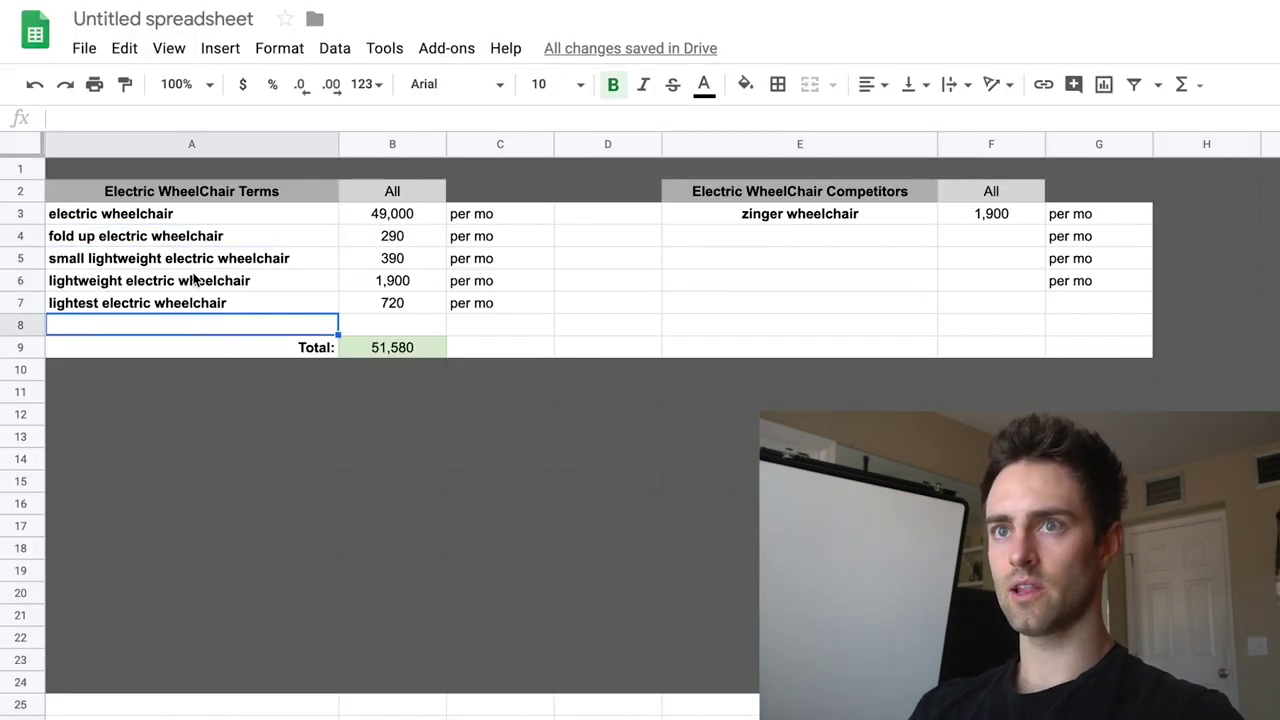
drag(214, 214, 224, 306)
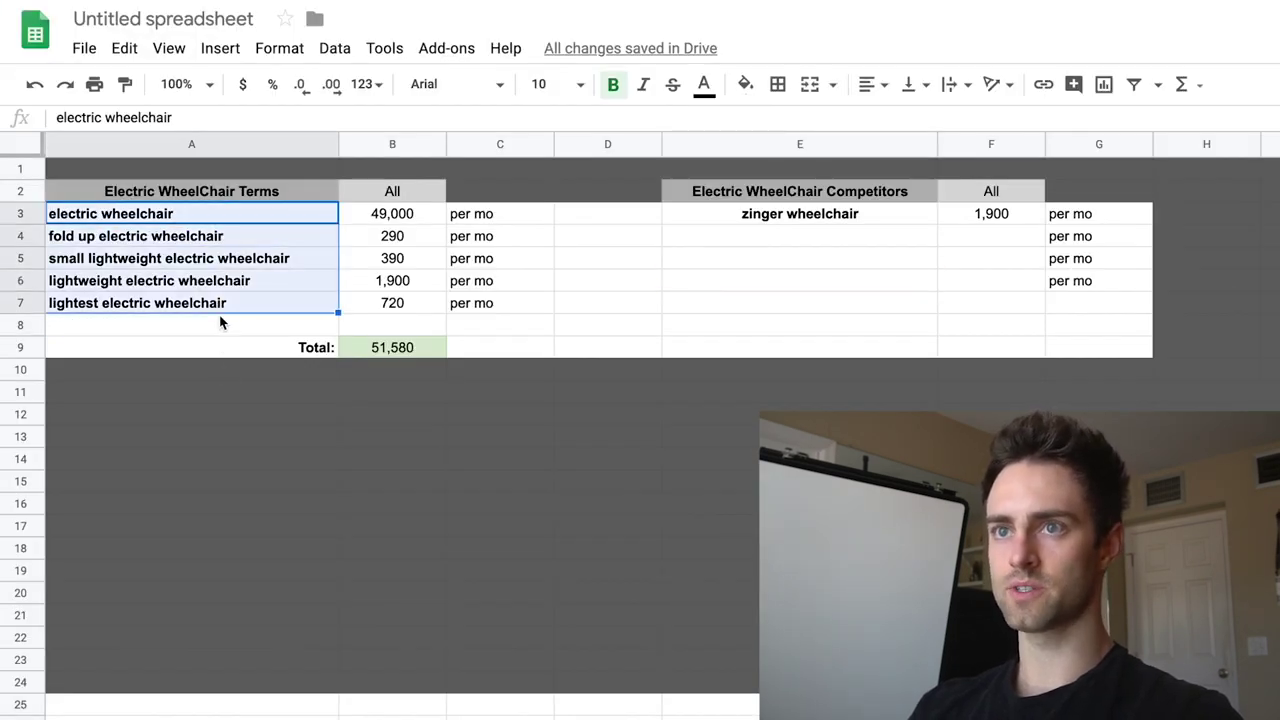
click(392, 391)
click(452, 305)
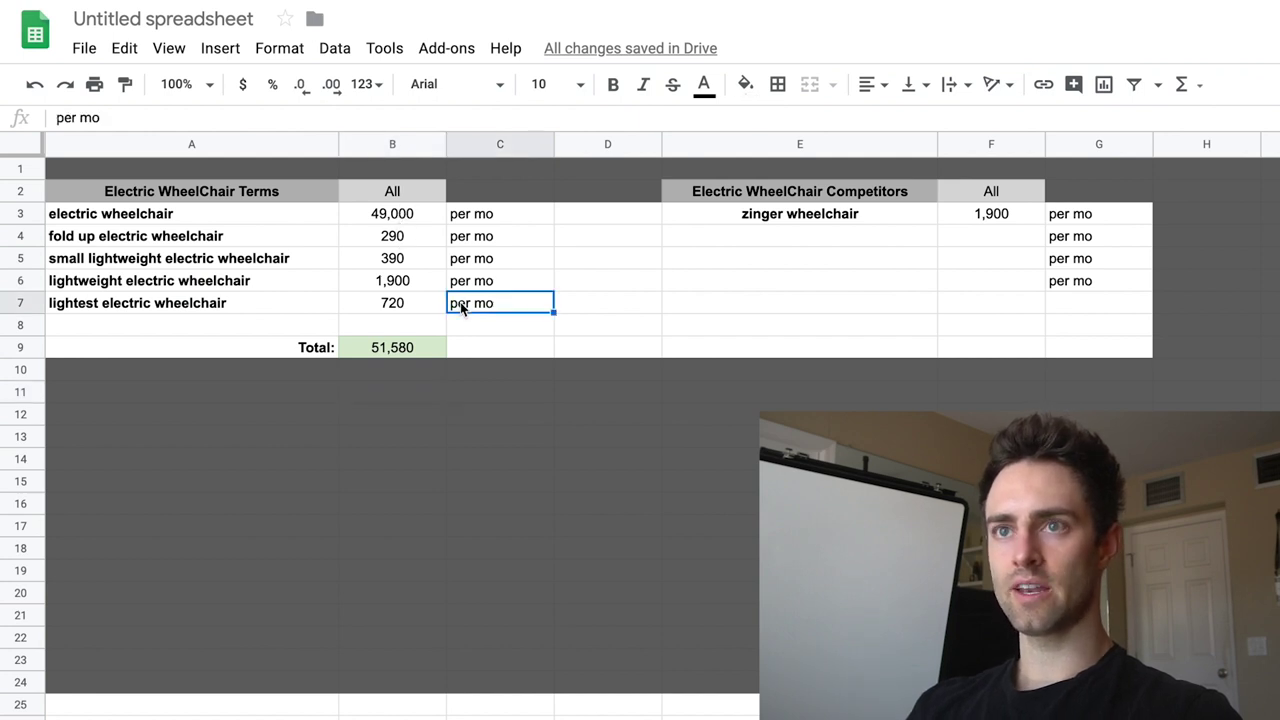
click(472, 347)
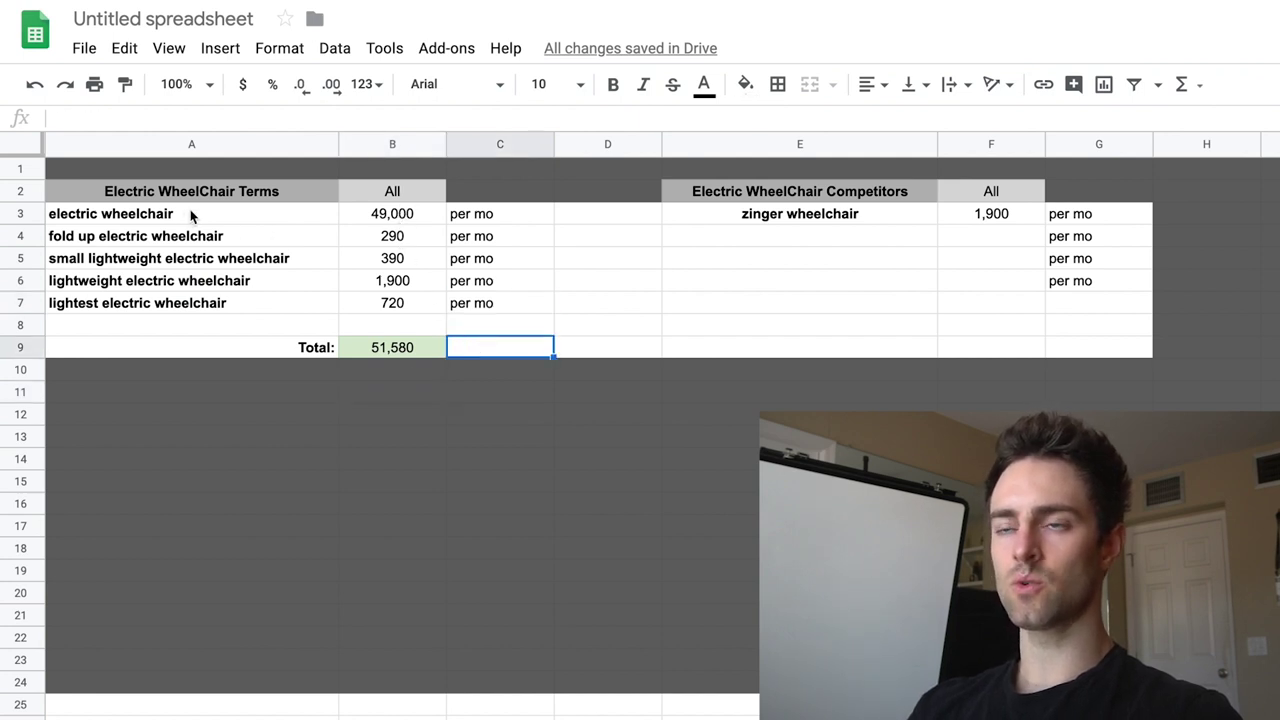
drag(190, 215, 208, 307)
click(388, 240)
drag(396, 219, 397, 298)
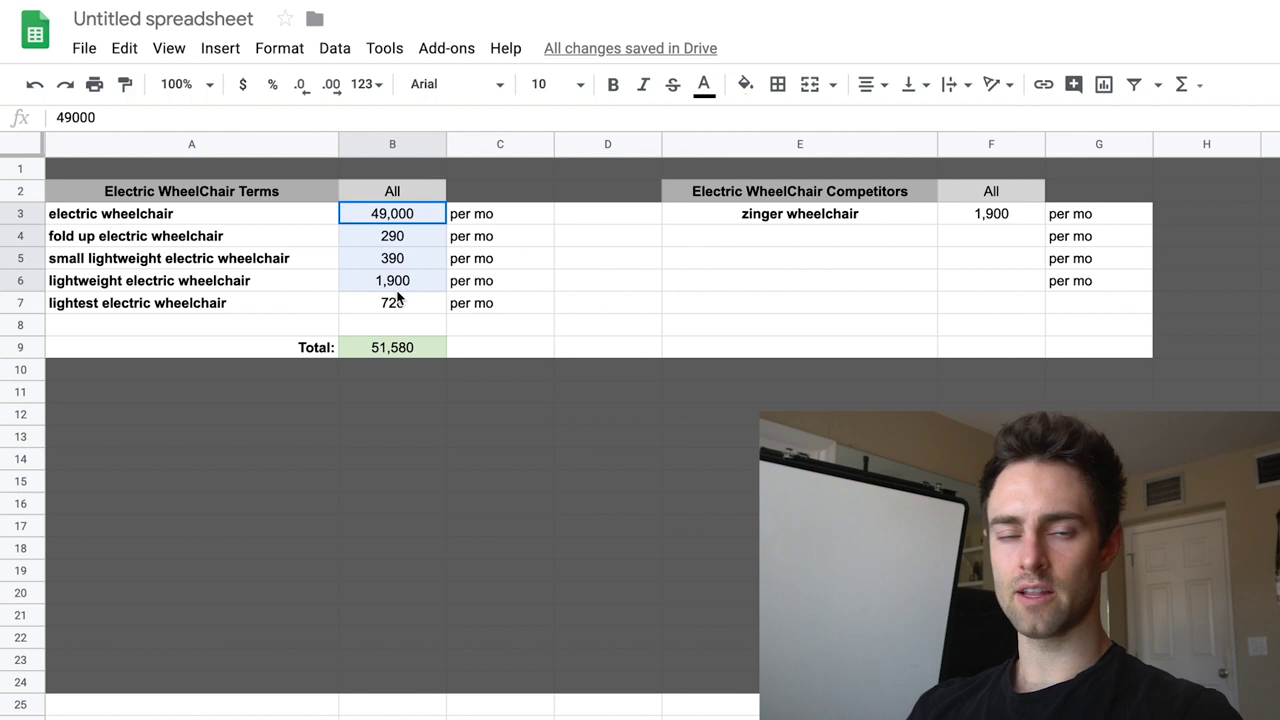
click(460, 306)
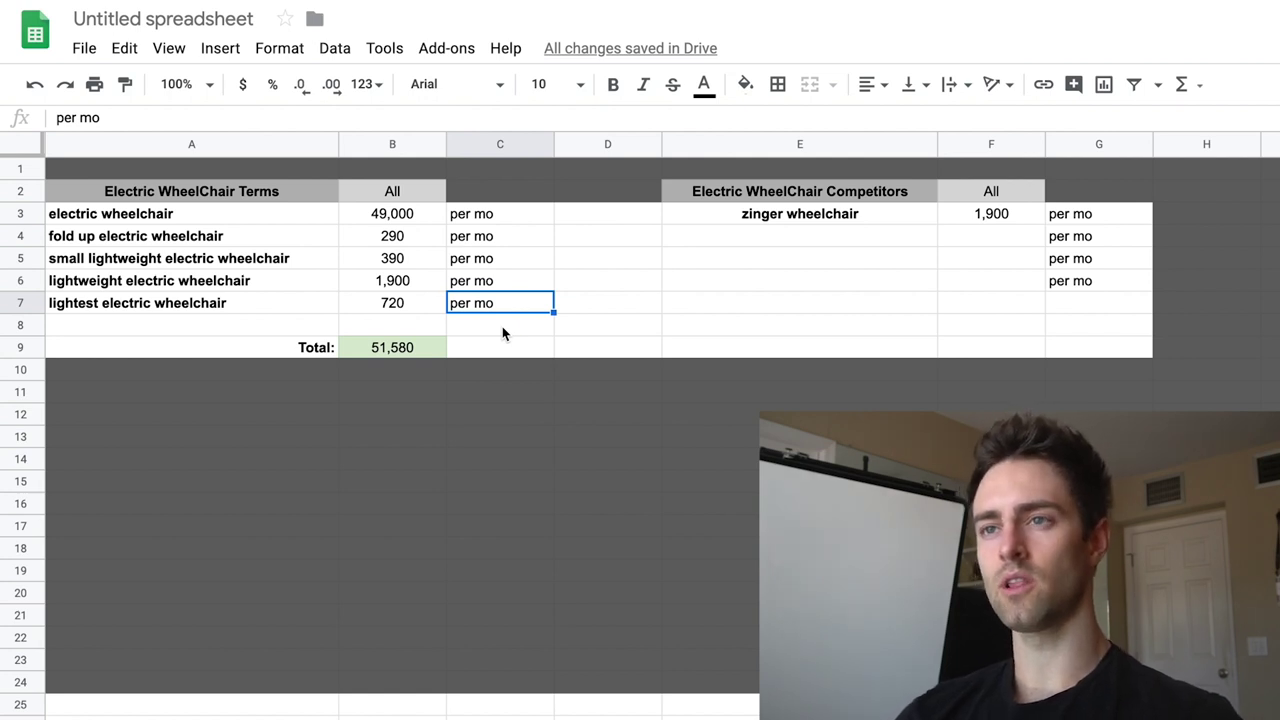
Step: Copy the 'electric wheelchair' term from A3 and open a new browser tab
click(191, 213)
key(ctrl+c)
click(191, 258)
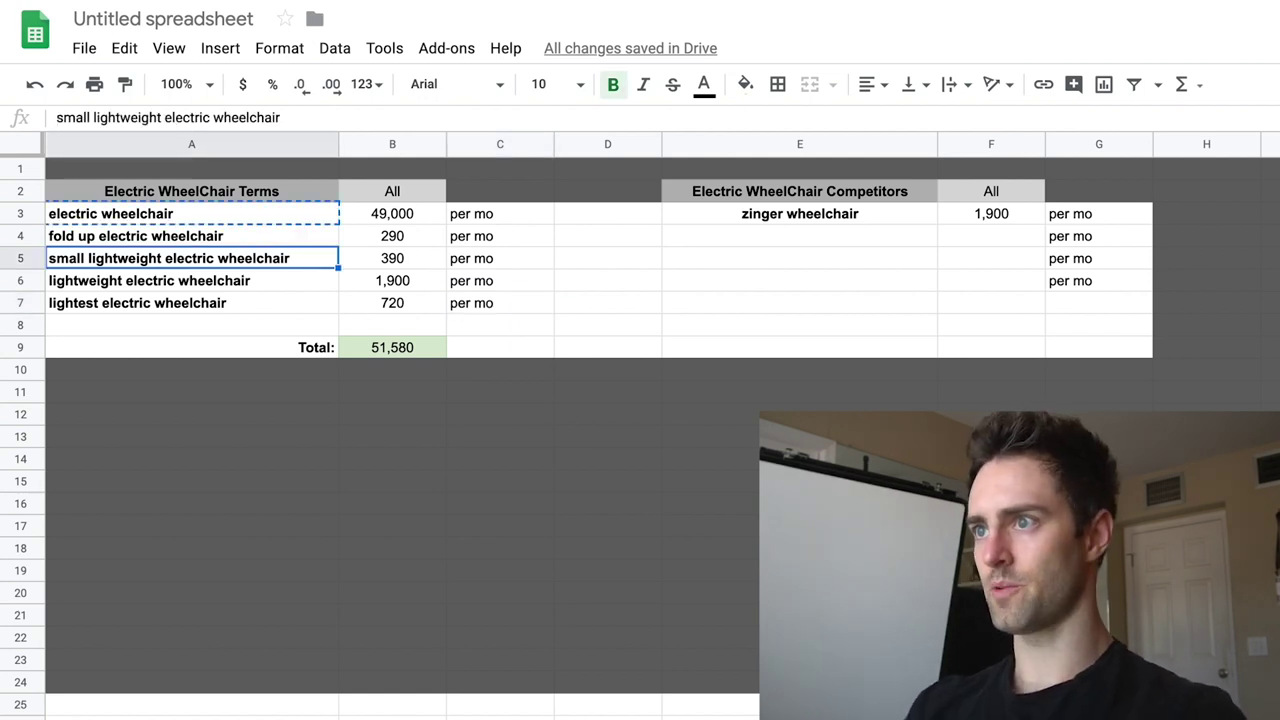
key(ctrl+t)
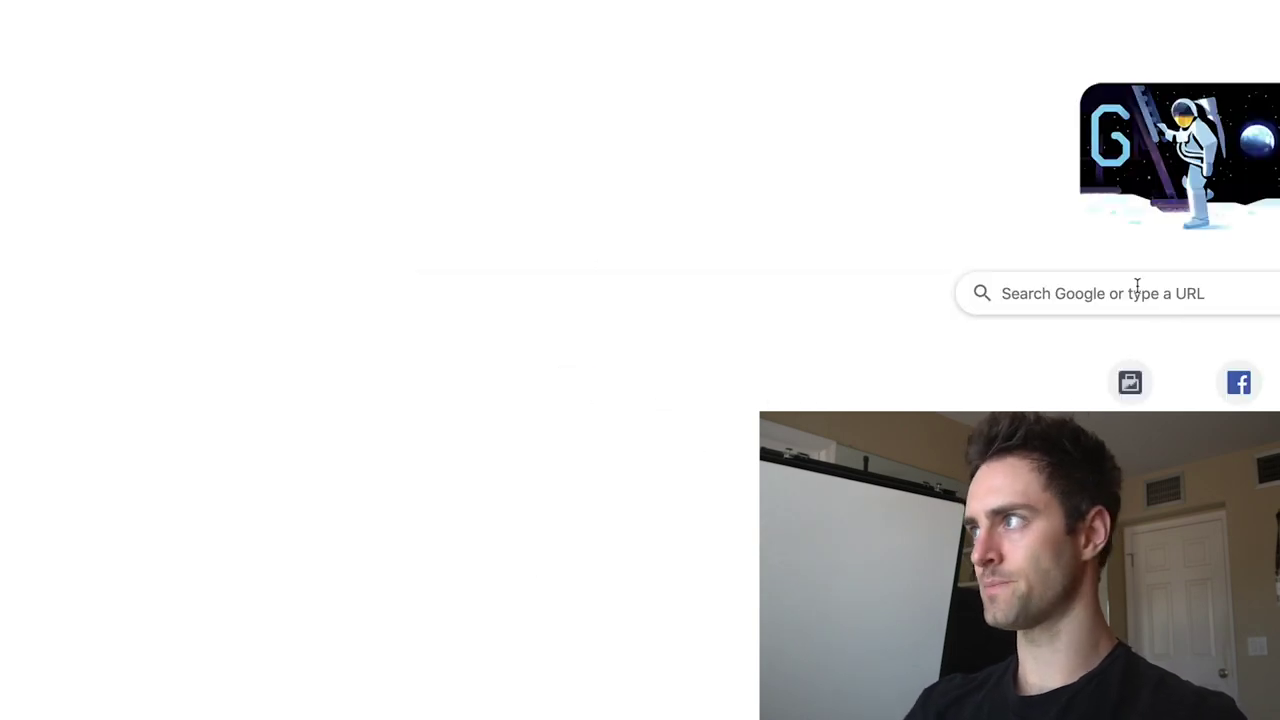
Step: Search 'electric wheelchair' and check its 49,500 monthly search volume
text(electric wheelchair)
key(Return)
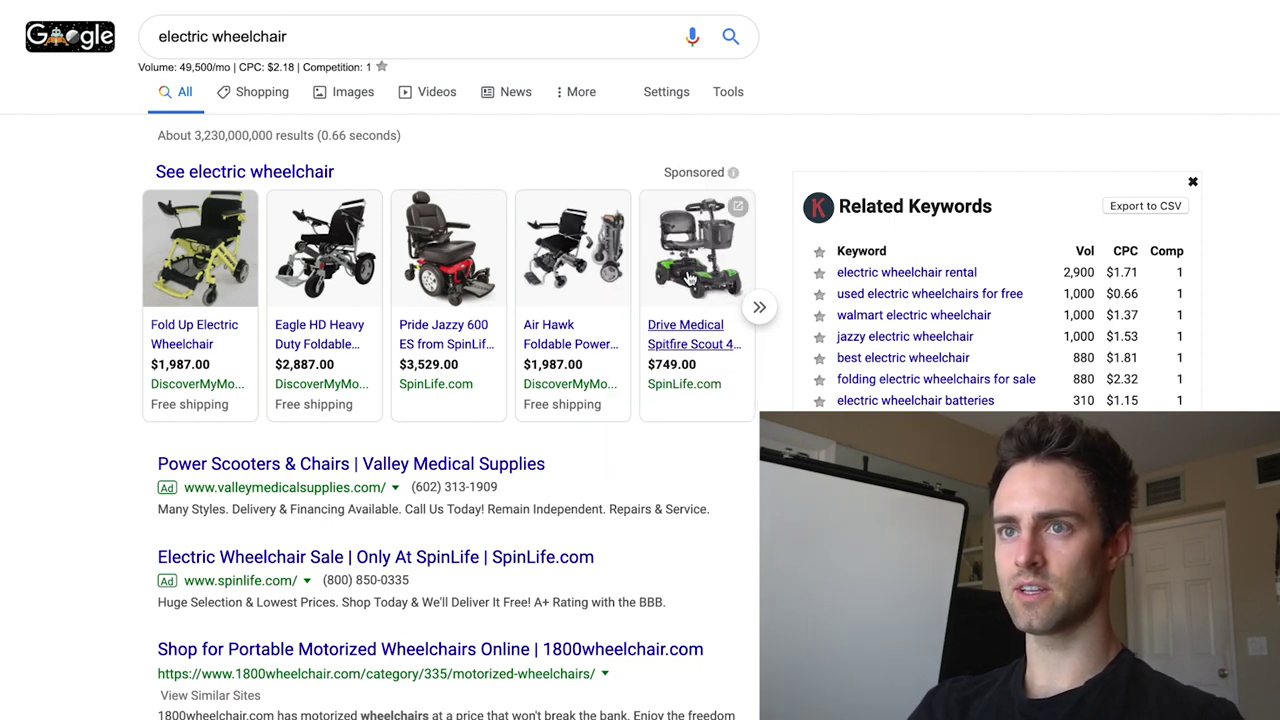
mouse_move(600, 250)
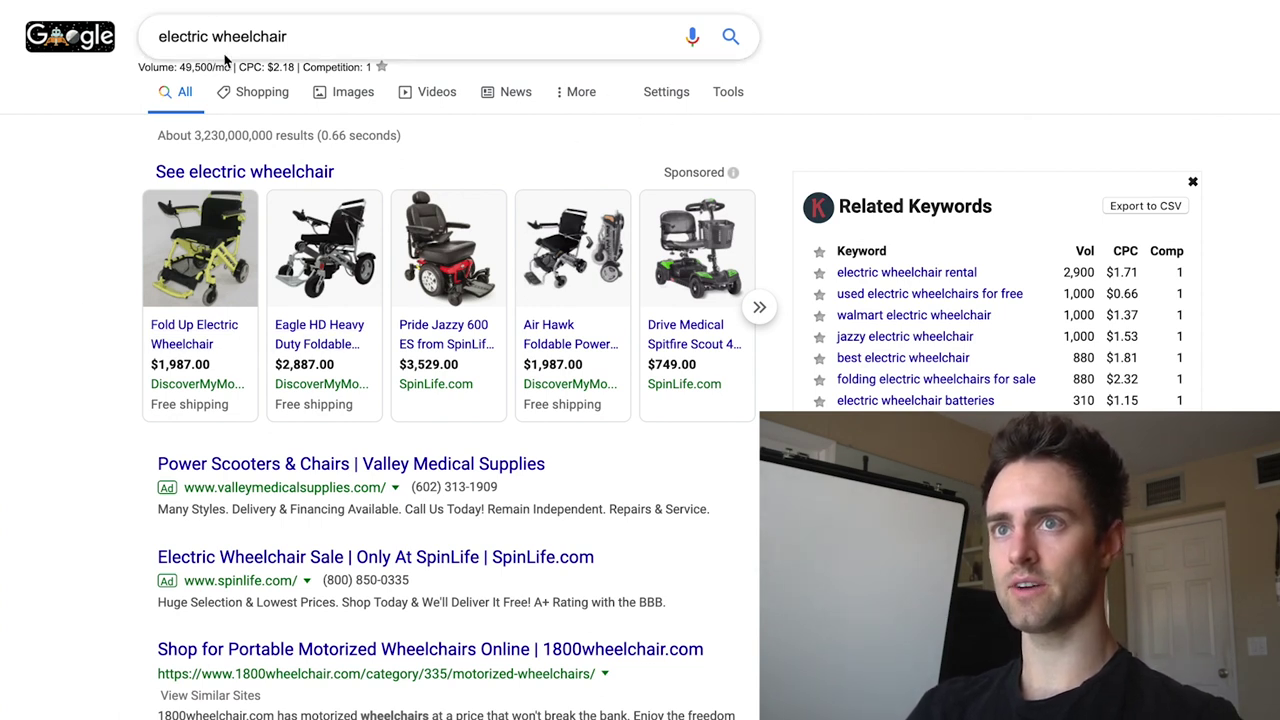
drag(180, 68, 221, 70)
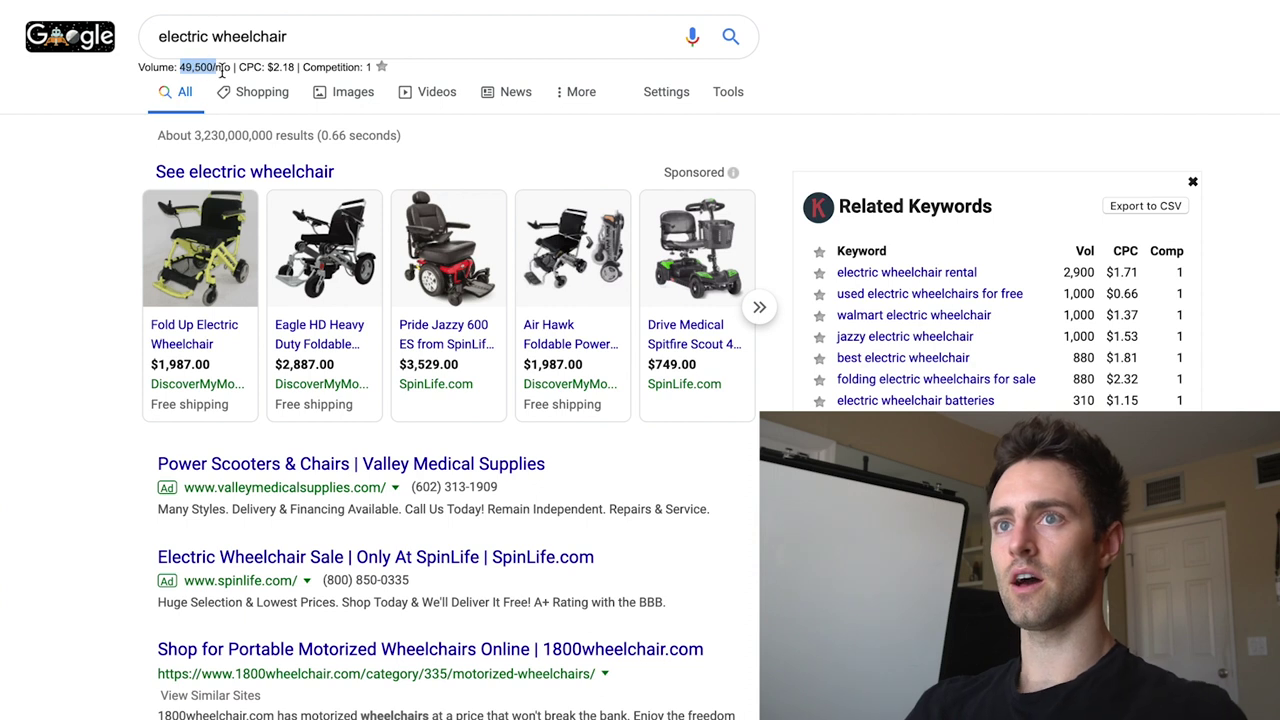
click(106, 124)
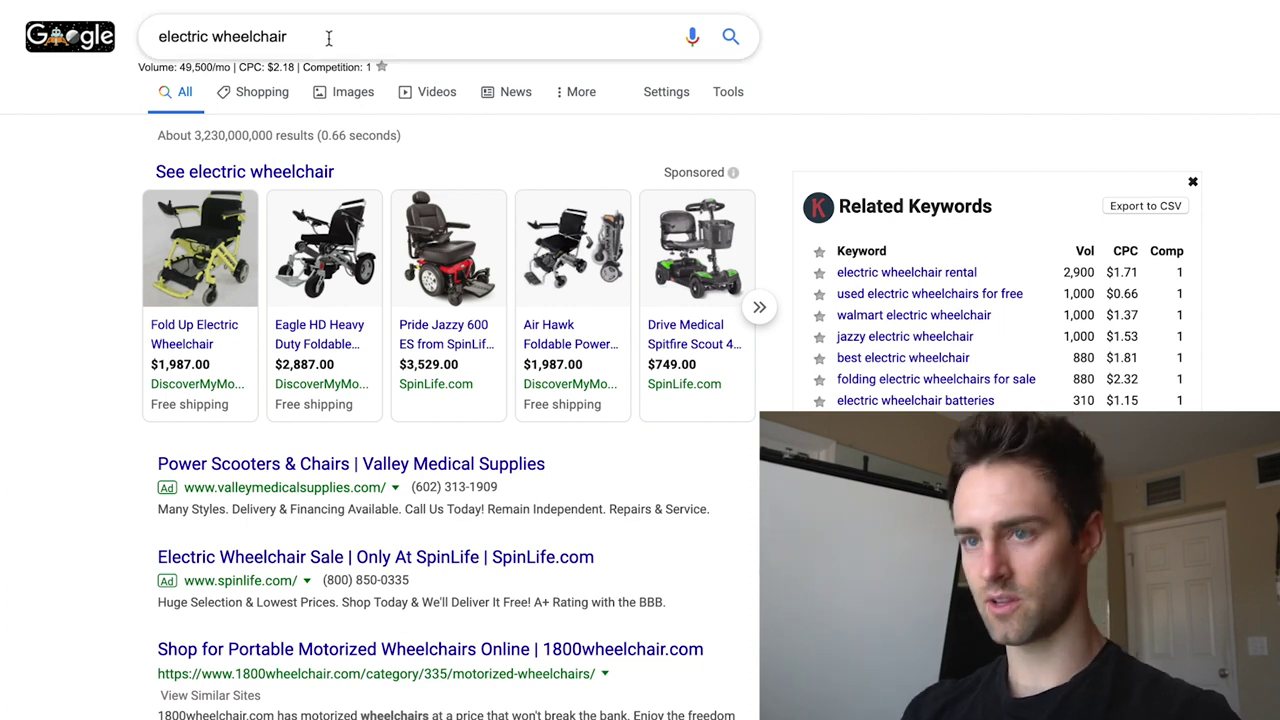
Step: Change the query to 'foldable electric wheelchair' and run the search
double_click(167, 36)
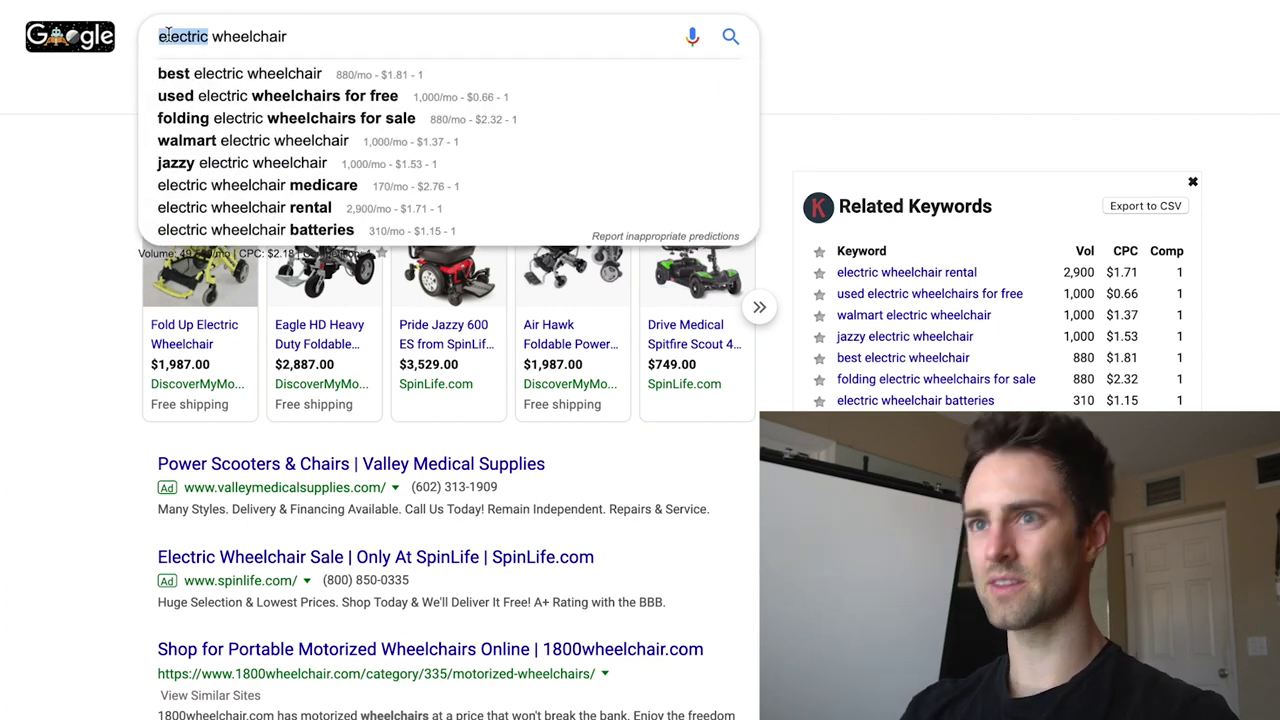
key(Left)
text(foldable)
key(ctrl+Right)
key(BackSpace)
key(BackSpace)
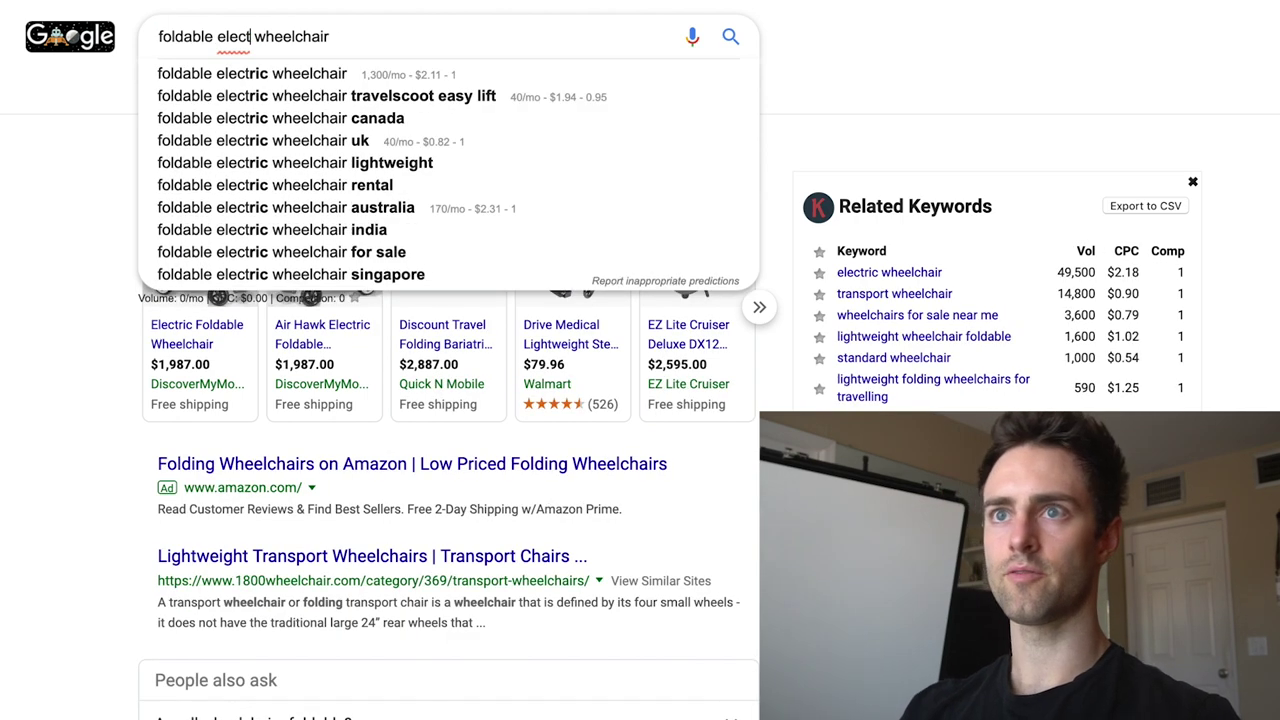
text(ic)
key(Return)
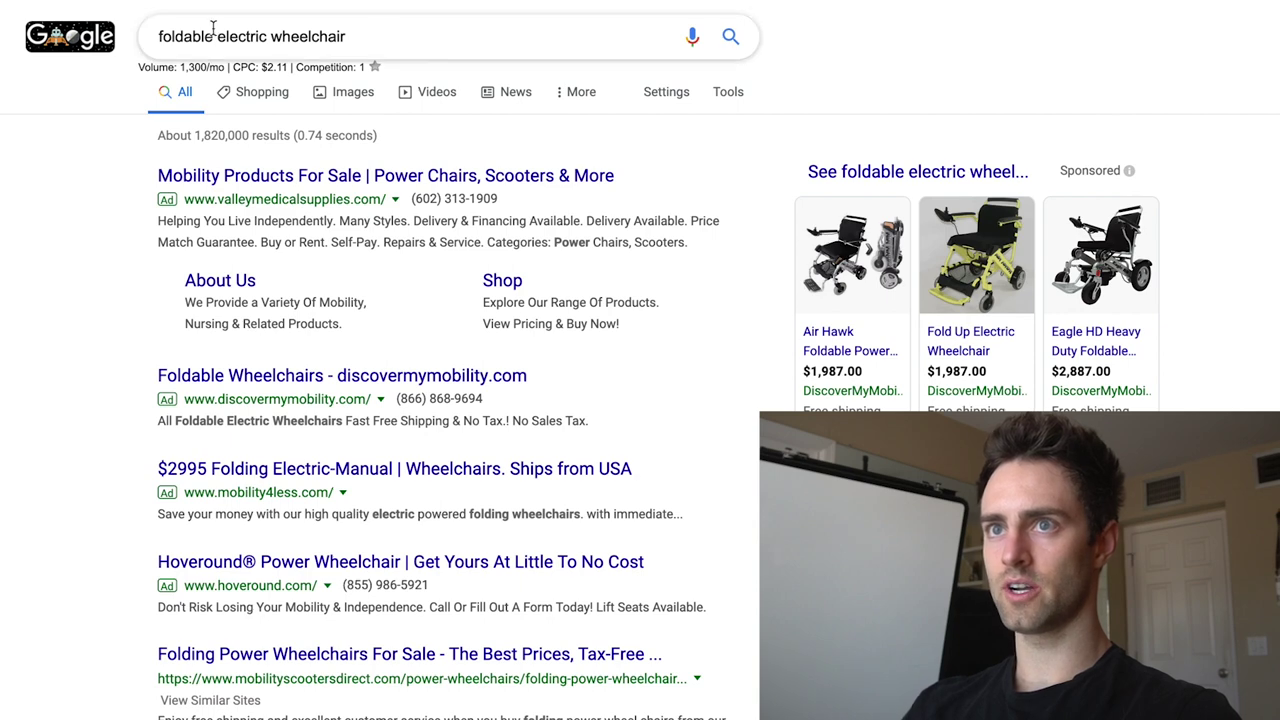
Step: Check the 1,300 monthly search volume for foldable electric wheelchair
drag(160, 36, 120, 114)
click(129, 113)
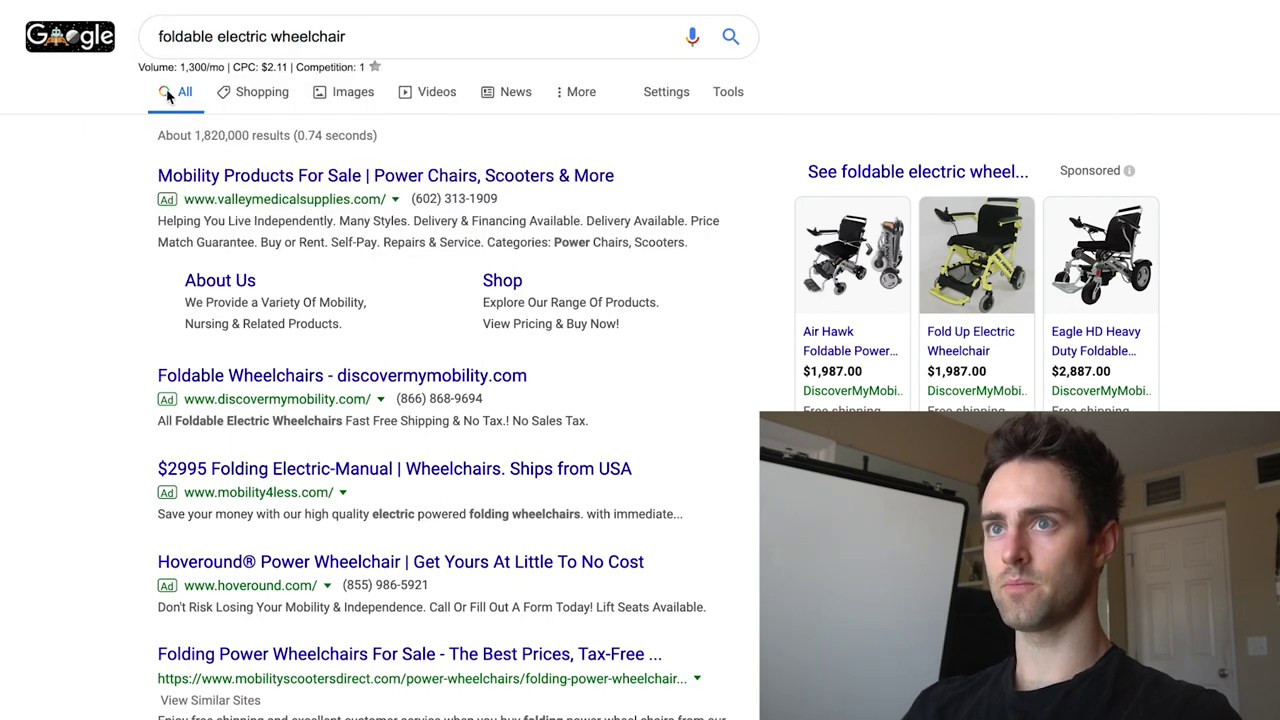
drag(181, 67, 208, 62)
click(729, 110)
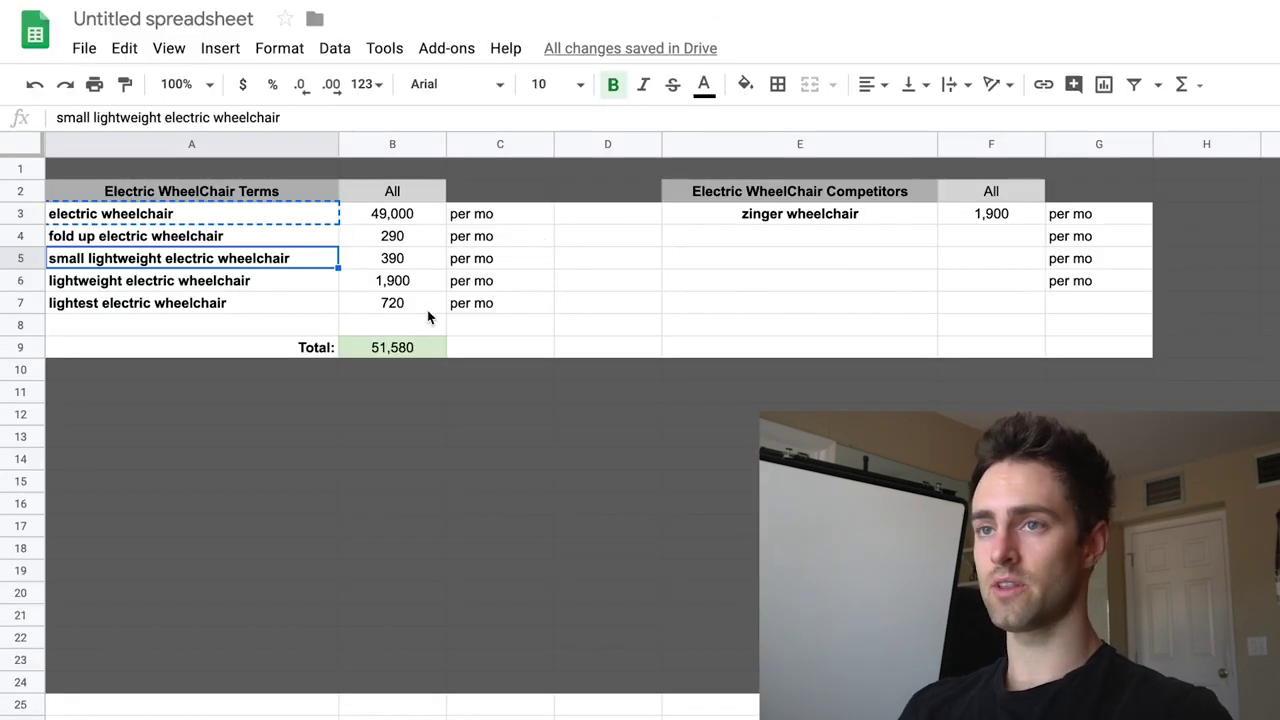
Step: Select the keyword terms and volumes in A3:B7 to review the table
key(Right)
key(Right)
key(Right)
key(Right)
drag(110, 214, 380, 297)
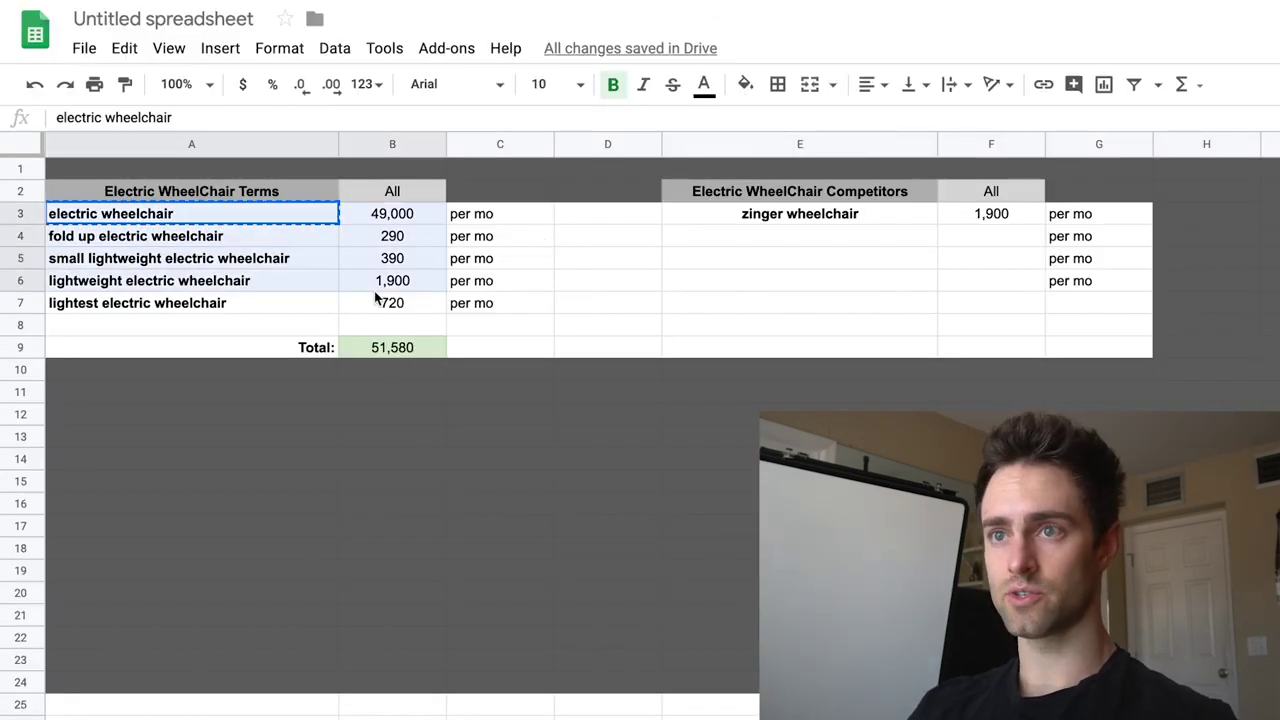
click(564, 330)
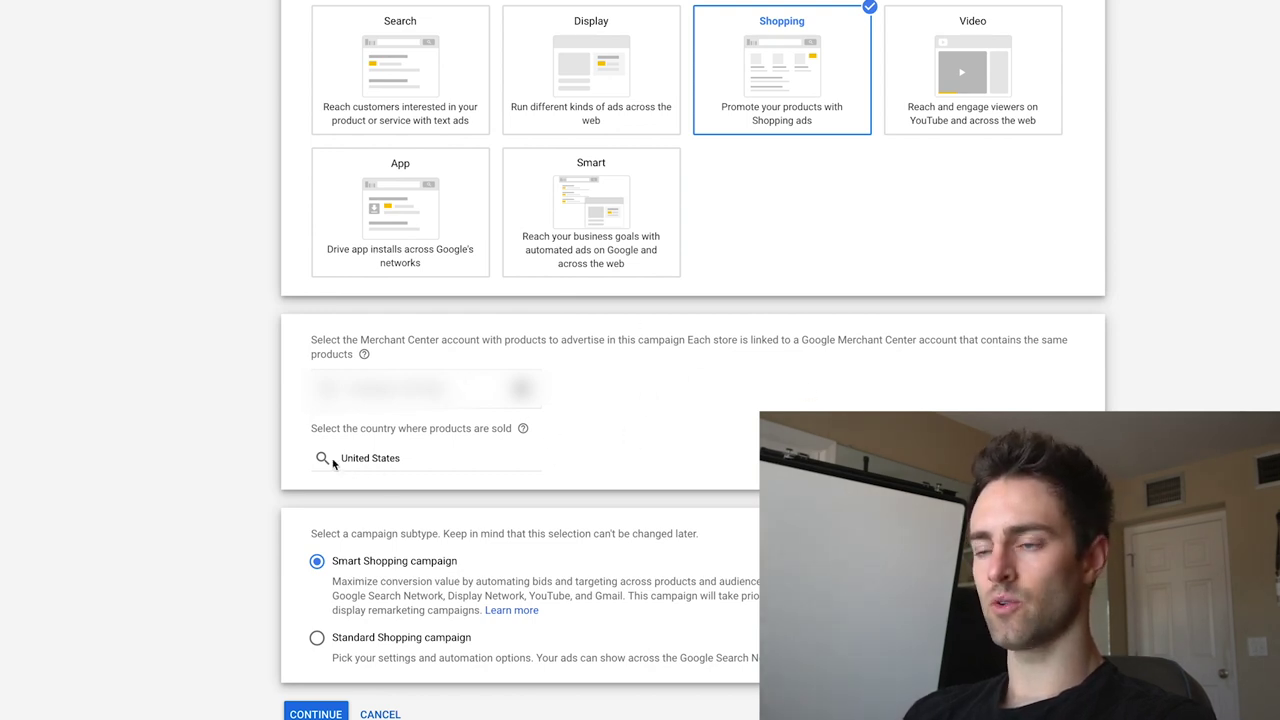
Step: Keep United States as the country of sale, choose Standard Shopping, and continue
click(410, 460)
click(640, 469)
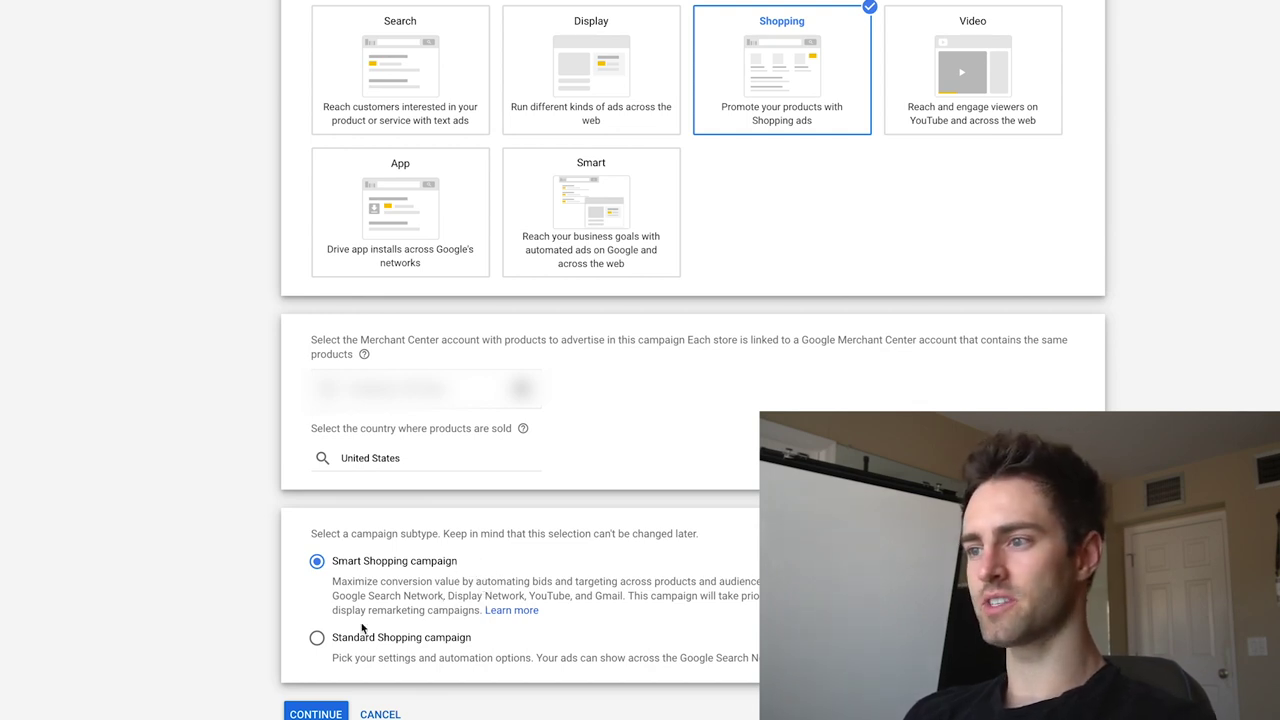
click(318, 641)
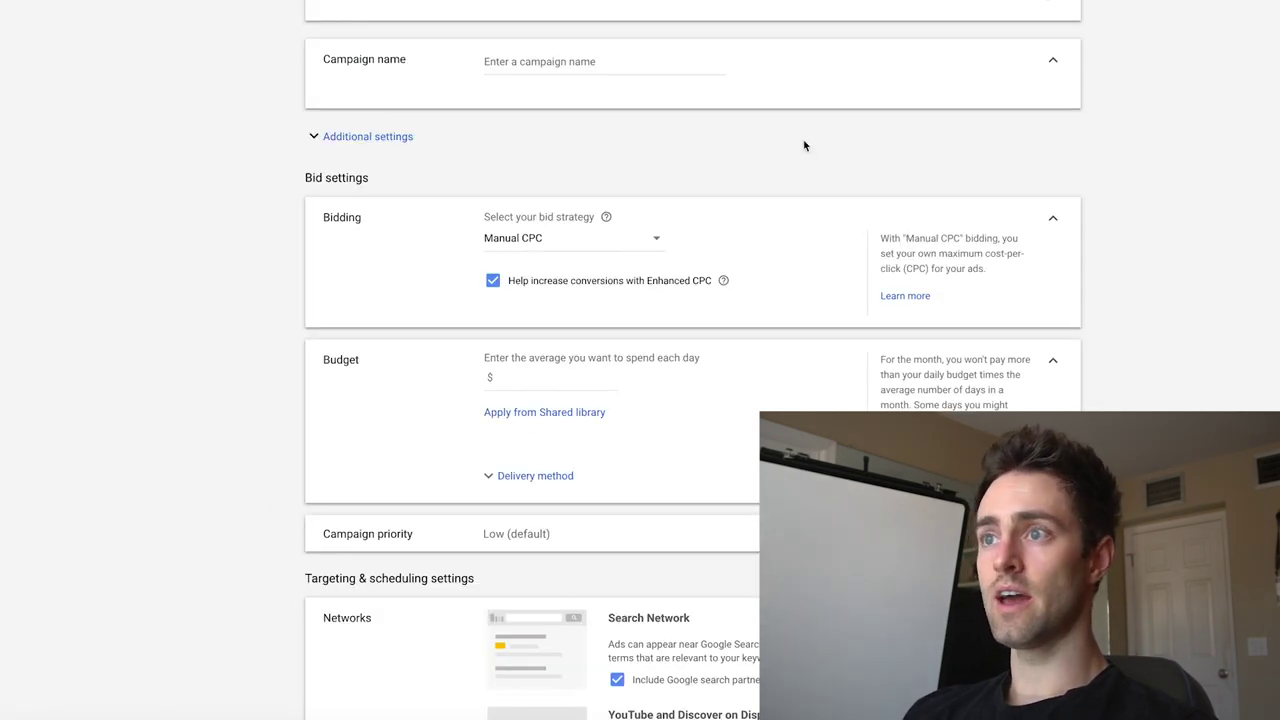
scroll(803, 143, down, 1)
click(543, 18)
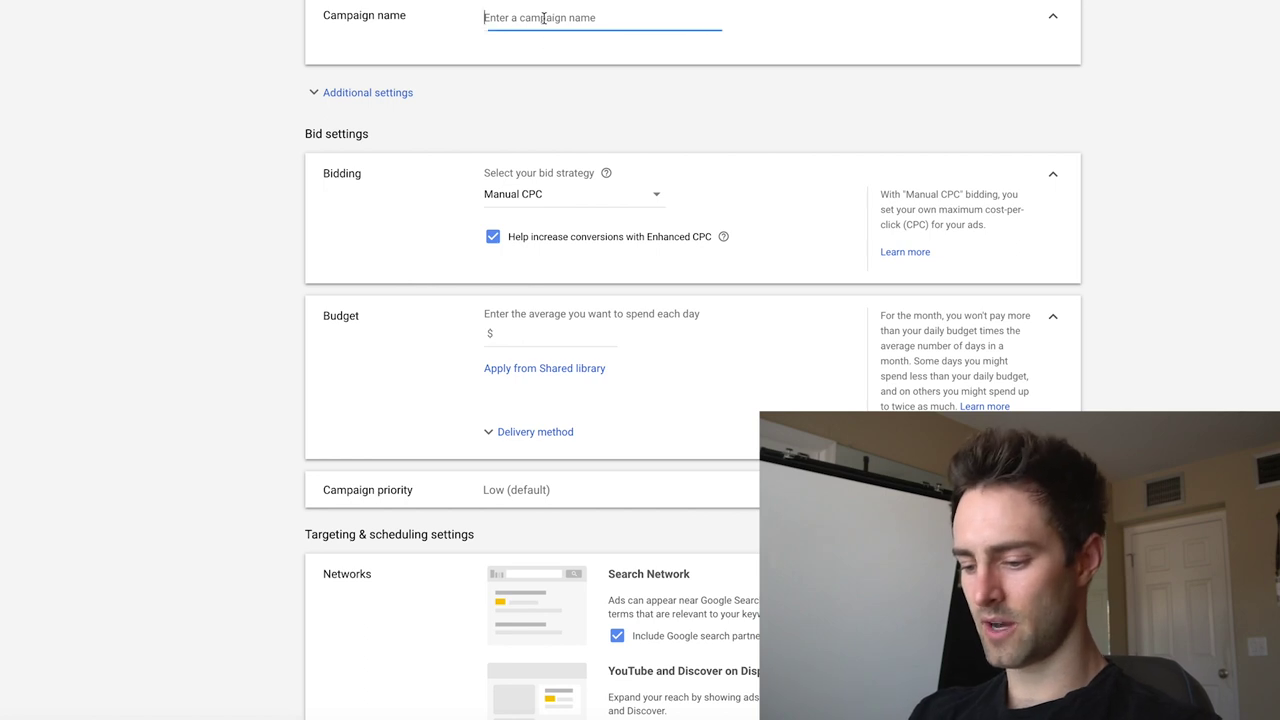
Step: Enter 'TOF - Shopping' as the campaign name
text(TOF - Shopp)
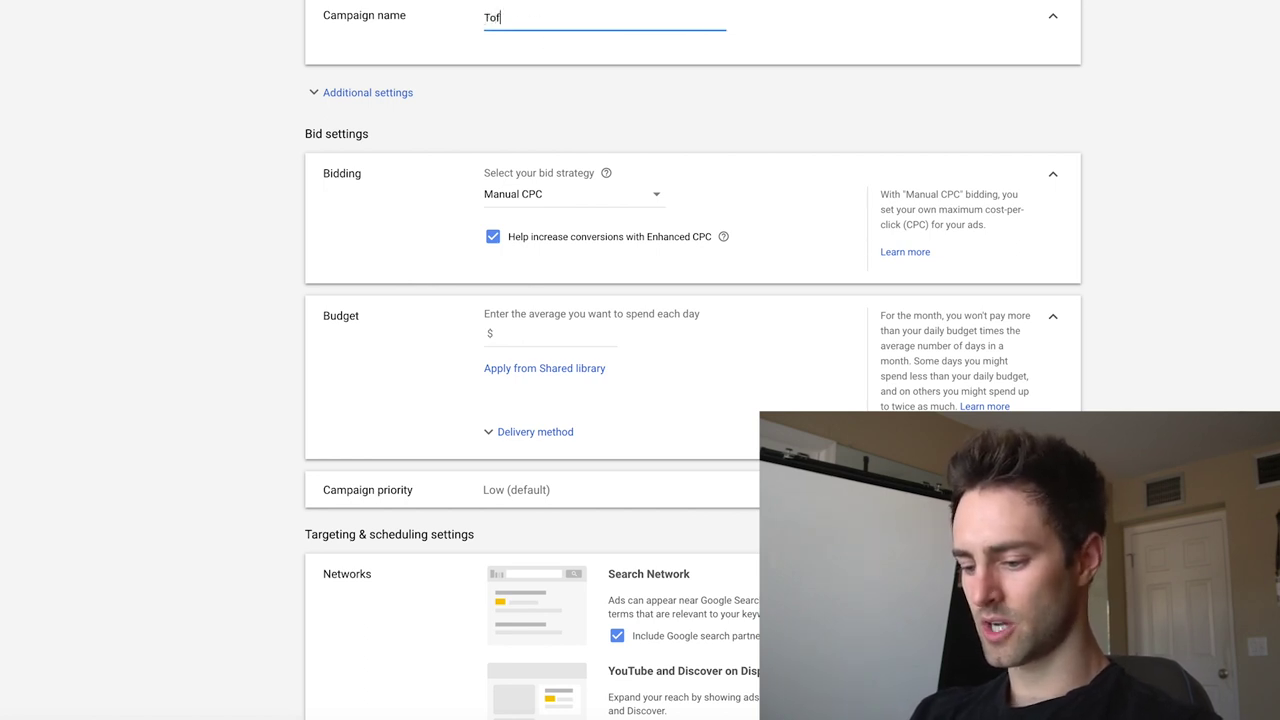
text(ing)
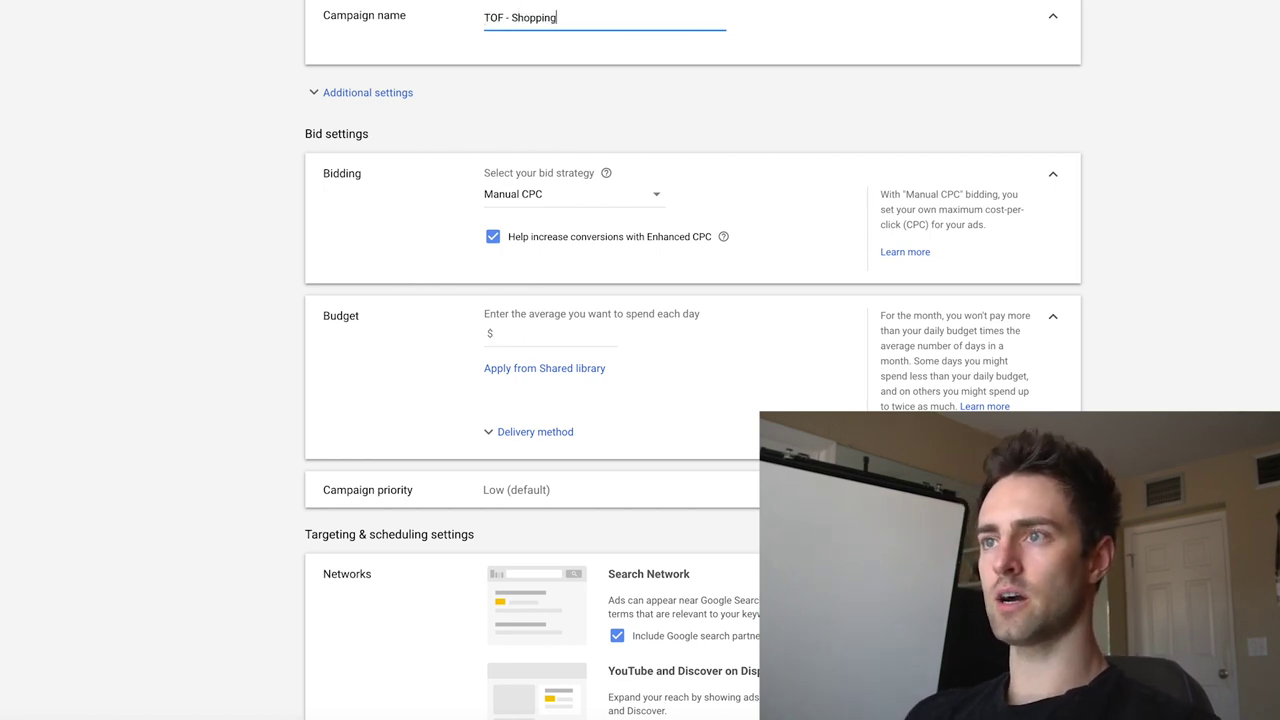
click(1243, 86)
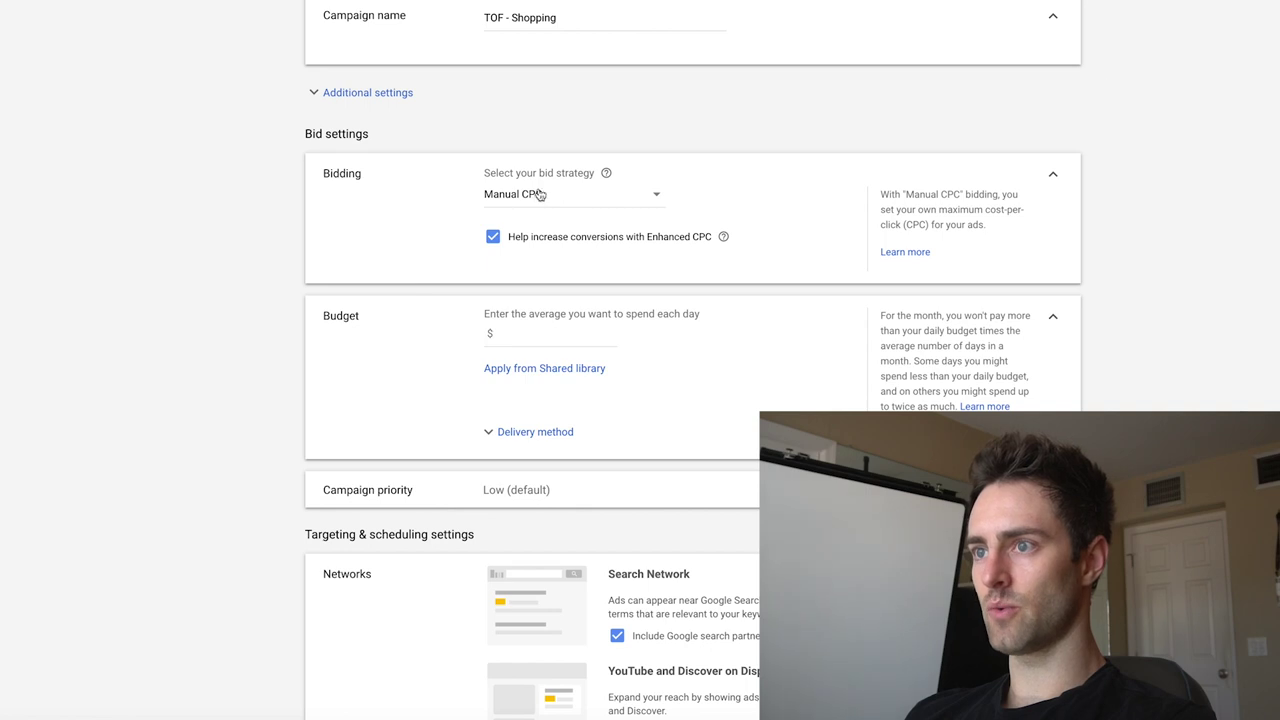
Step: Uncheck Enhanced CPC under Bidding so the campaign uses plain Manual CPC
click(493, 237)
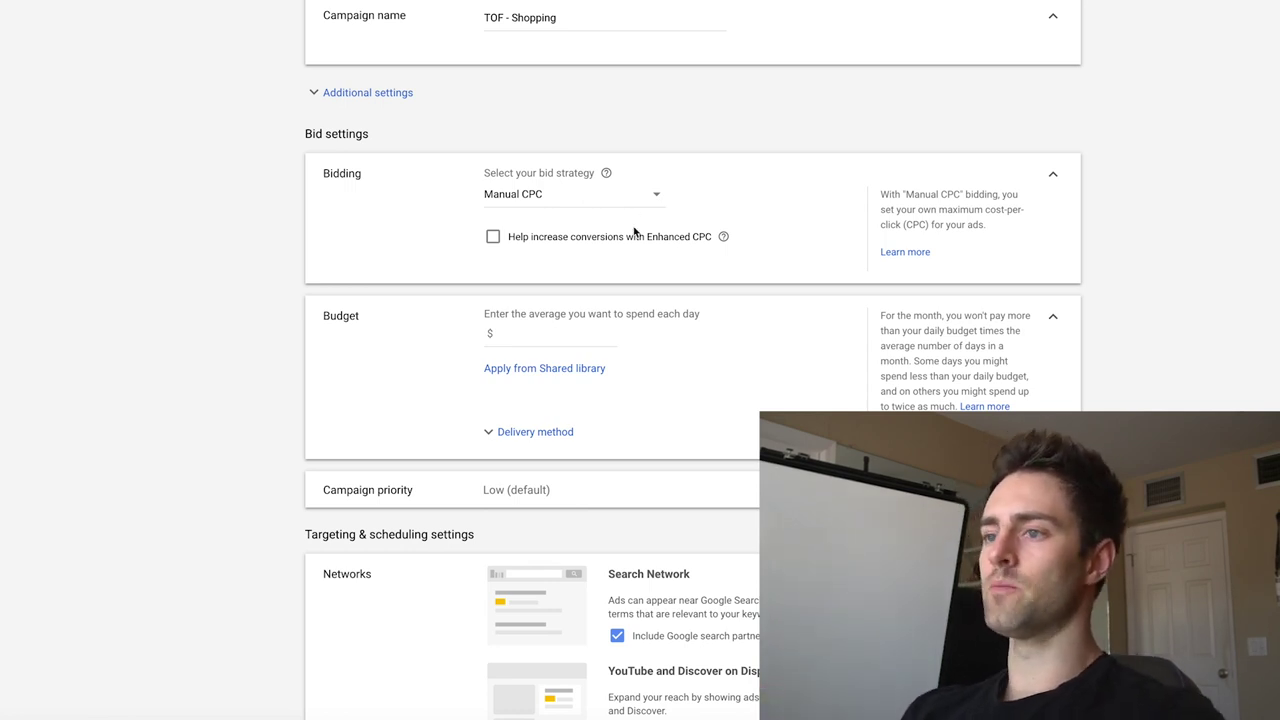
click(539, 337)
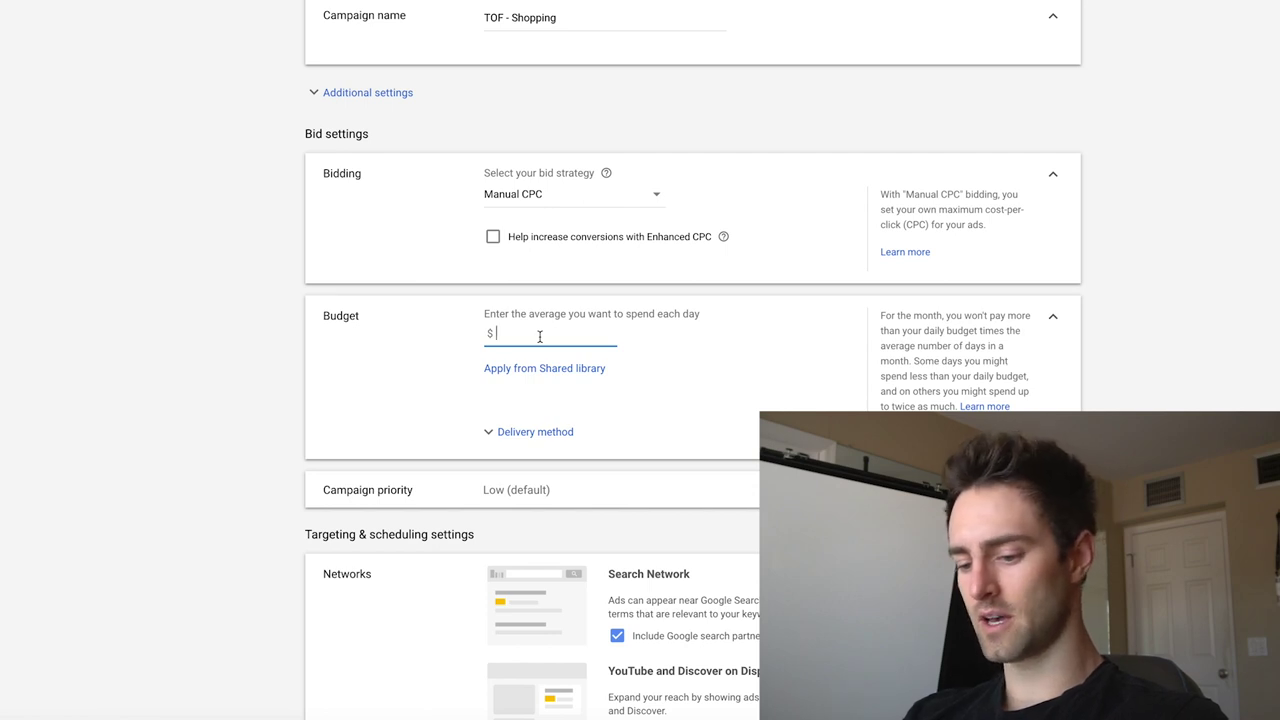
Step: Enter 50 as the campaign's average daily budget ($50.00)
text(50)
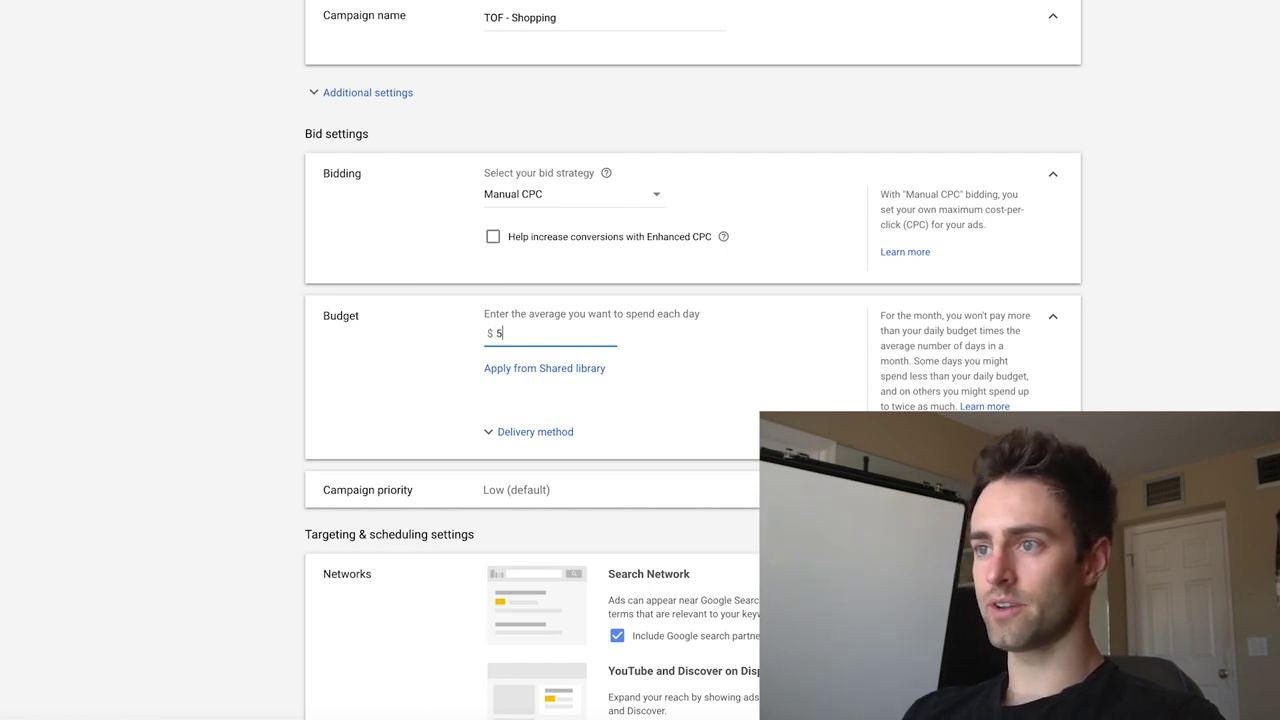
click(206, 357)
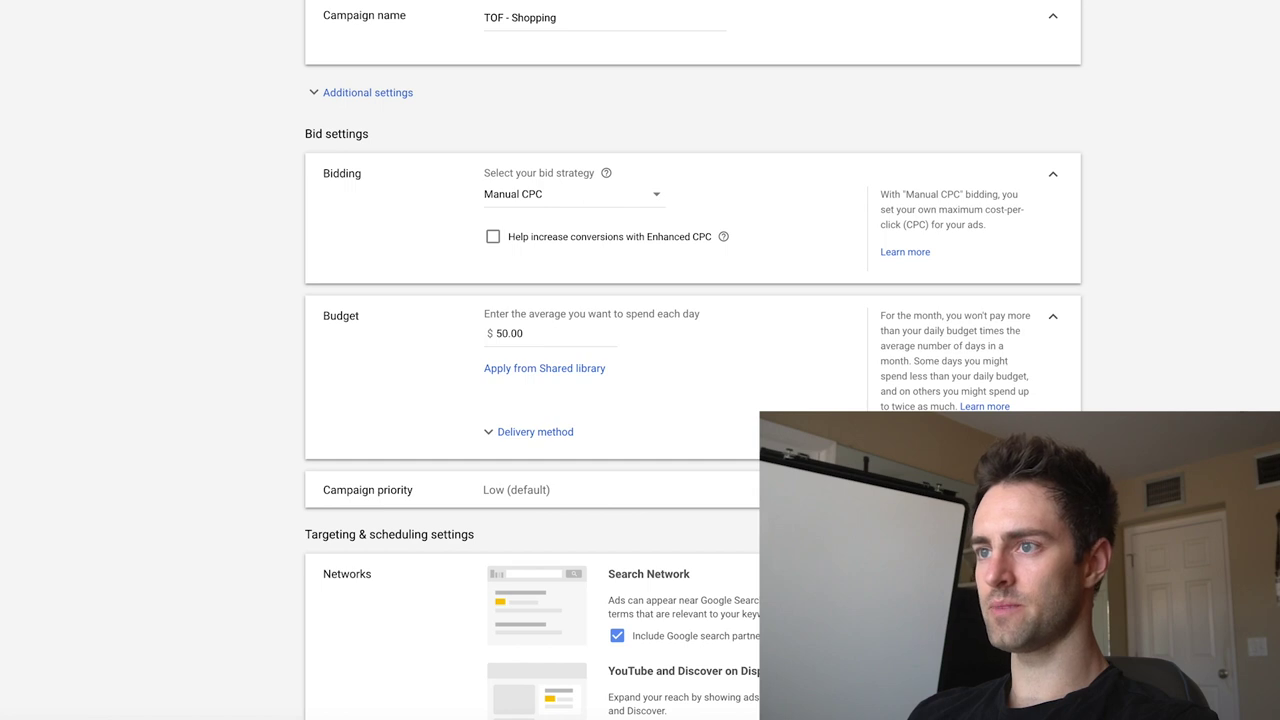
scroll(434, 214, down, 3)
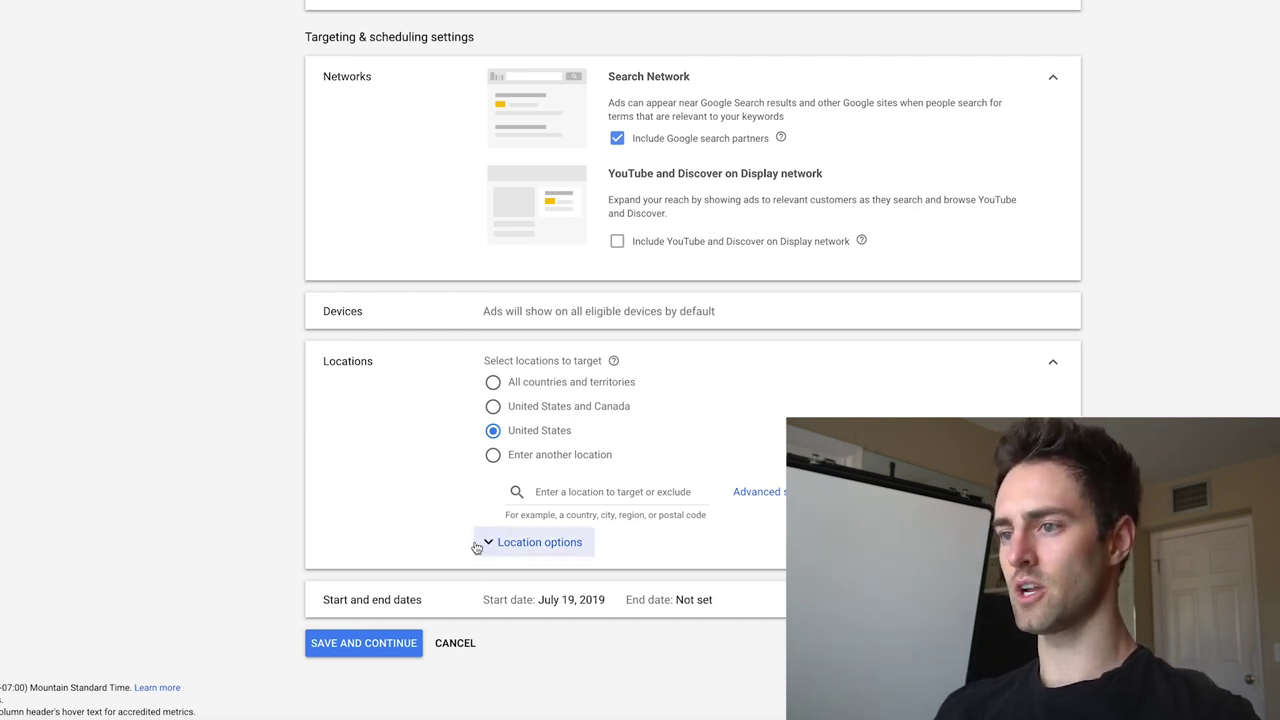
Step: Target United States and Canada with presence-only location options, then save the campaign settings
click(494, 408)
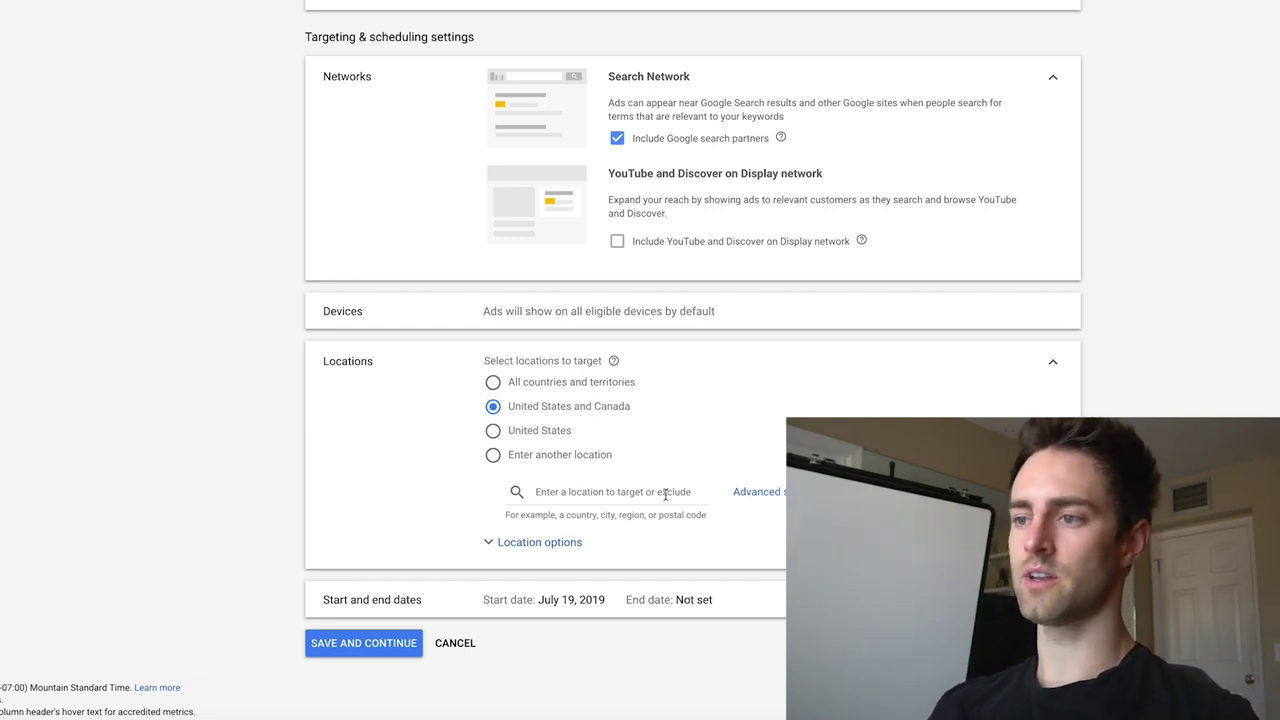
click(510, 543)
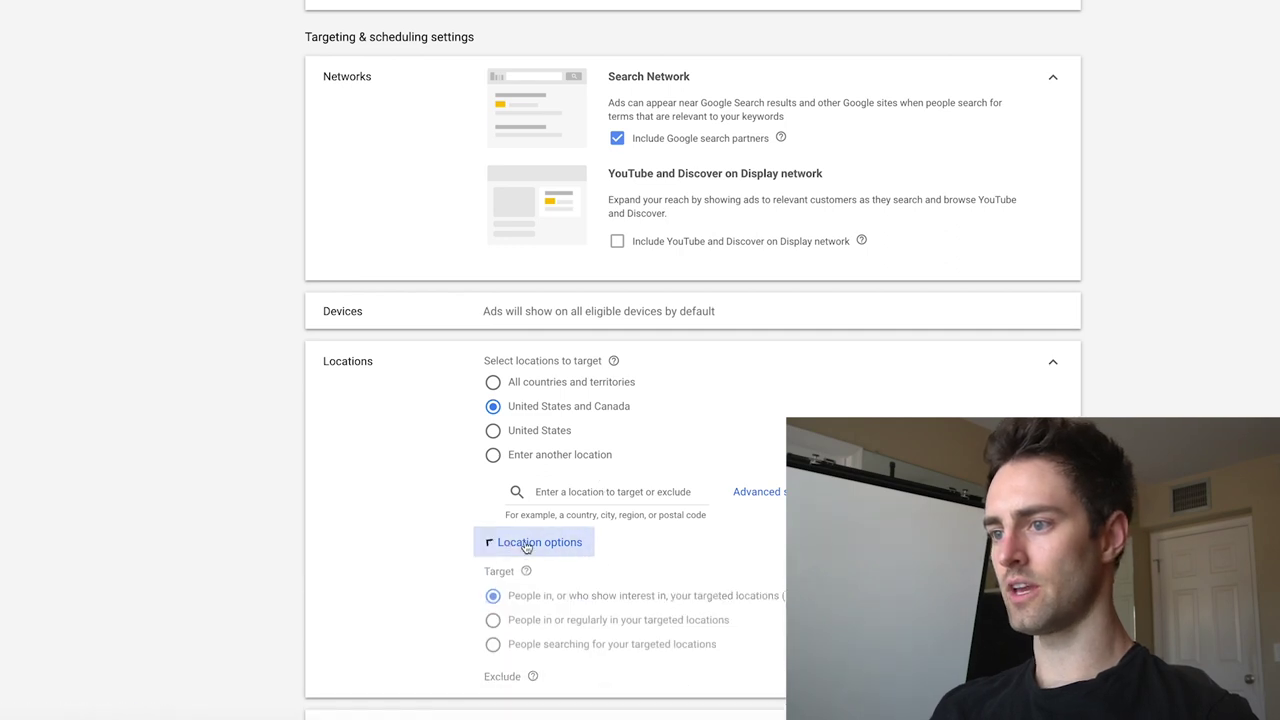
scroll(613, 552, down, 2)
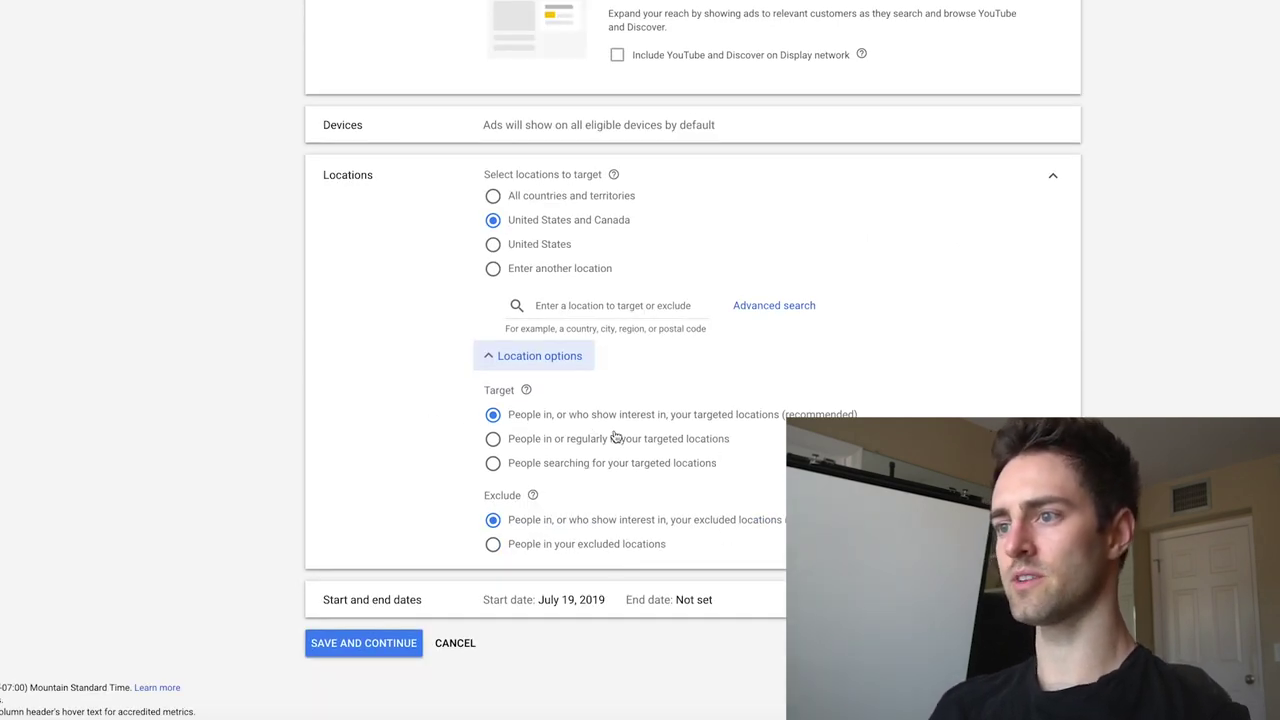
click(492, 443)
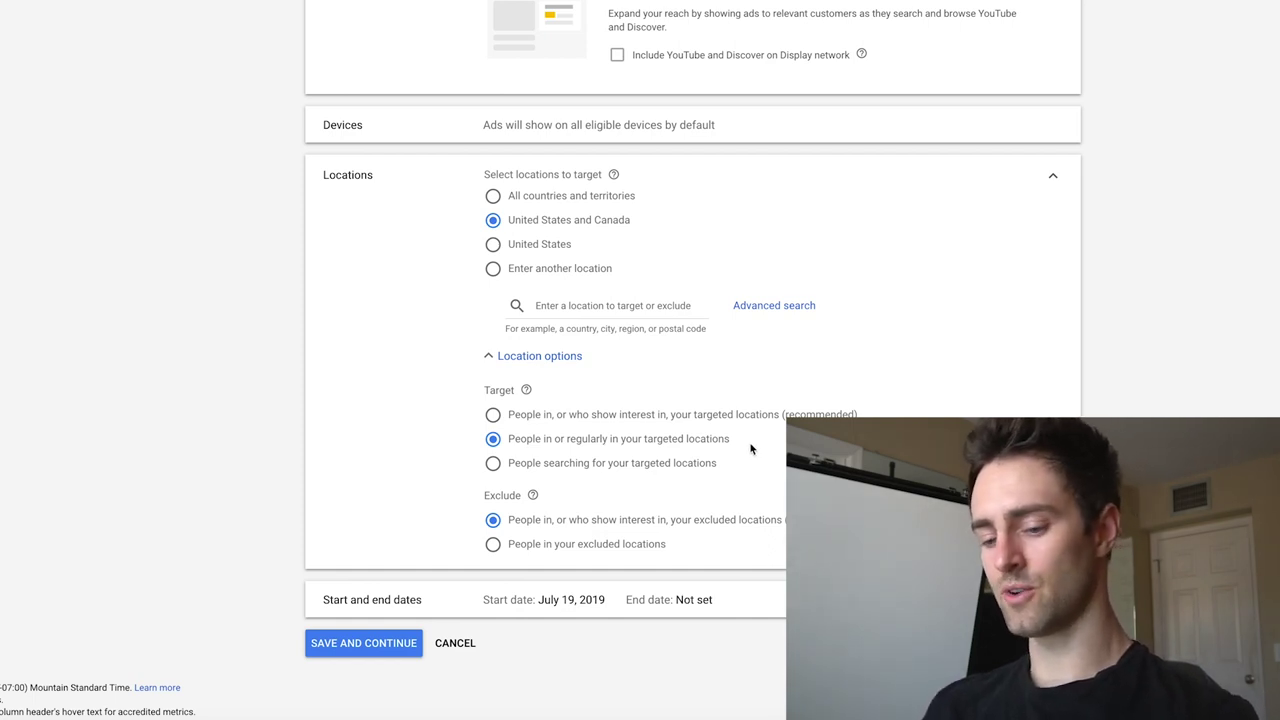
click(492, 549)
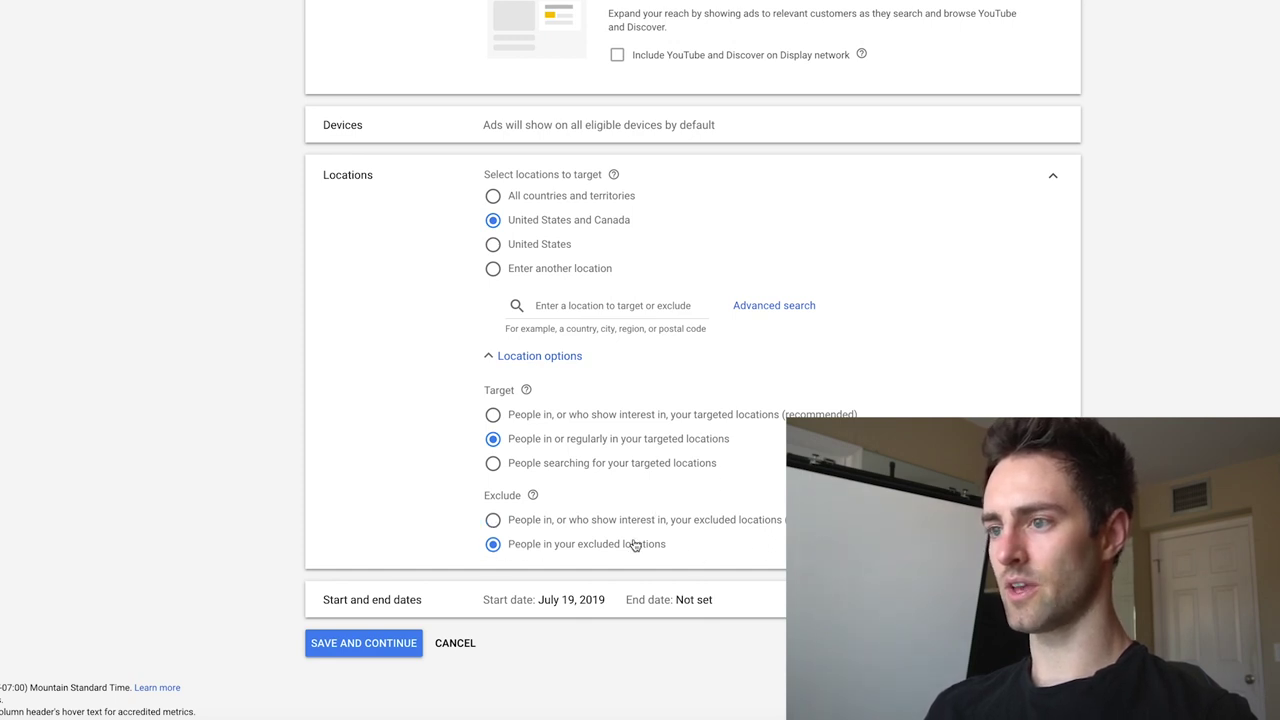
scroll(620, 549, down, 1)
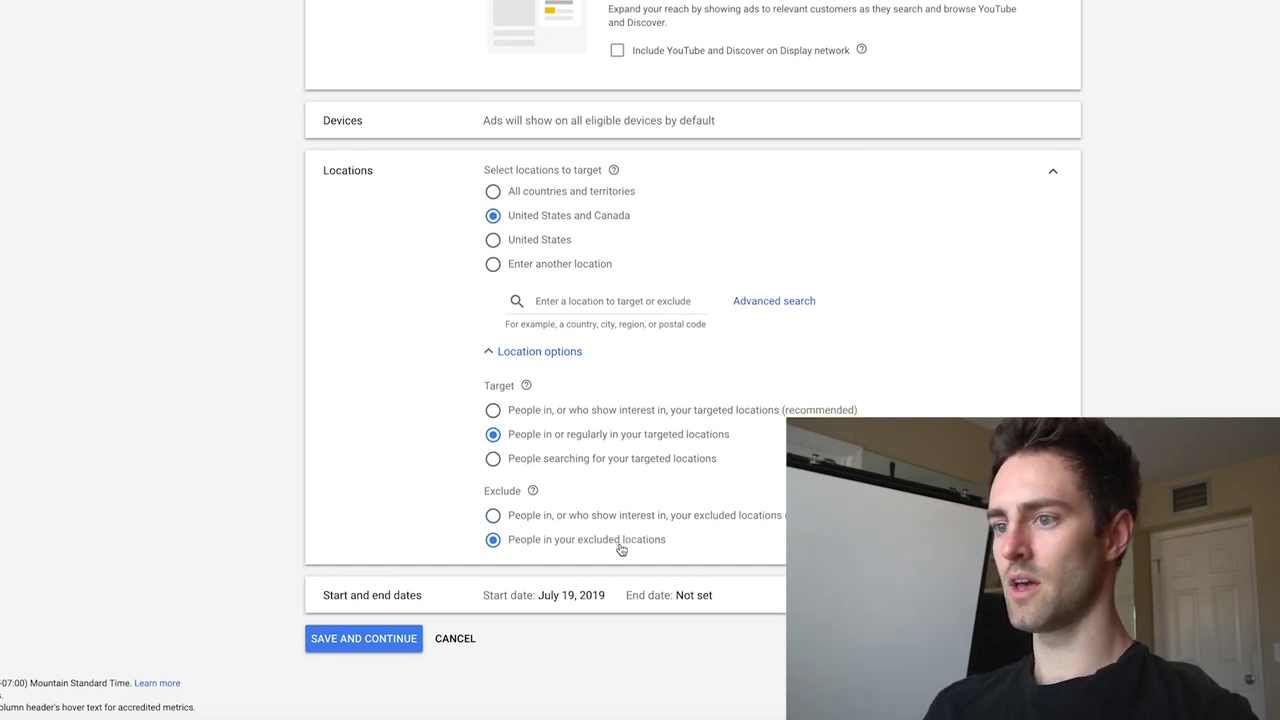
click(375, 643)
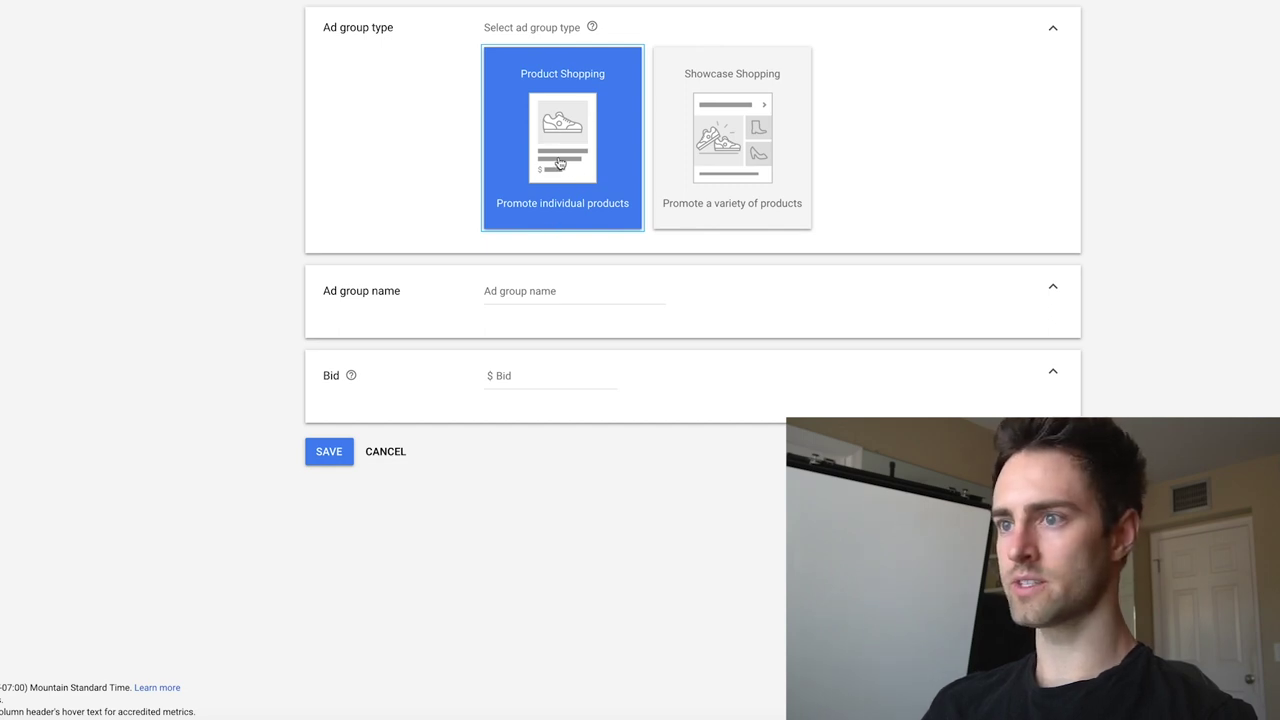
Step: Create ad group 'TOF - Shopping 1' with a $0.75 bid and save it
click(533, 294)
text(Tof Shopp)
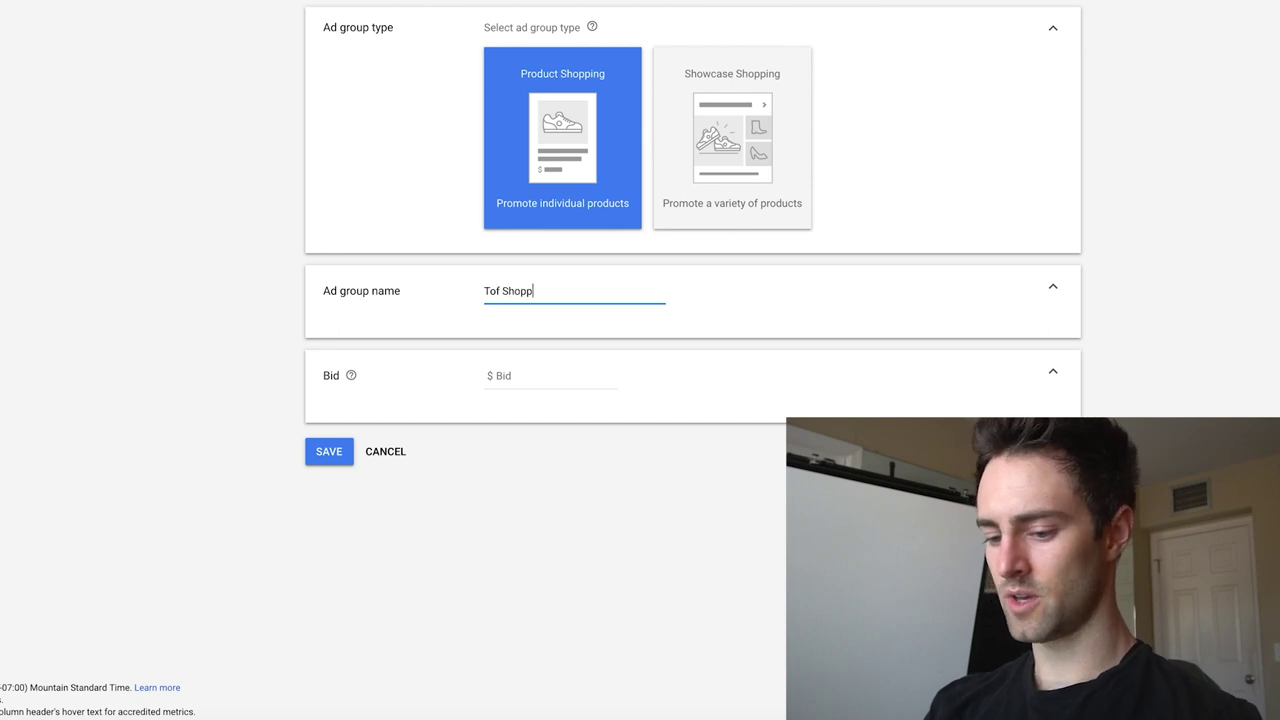
text(ing 1)
double_click(491, 294)
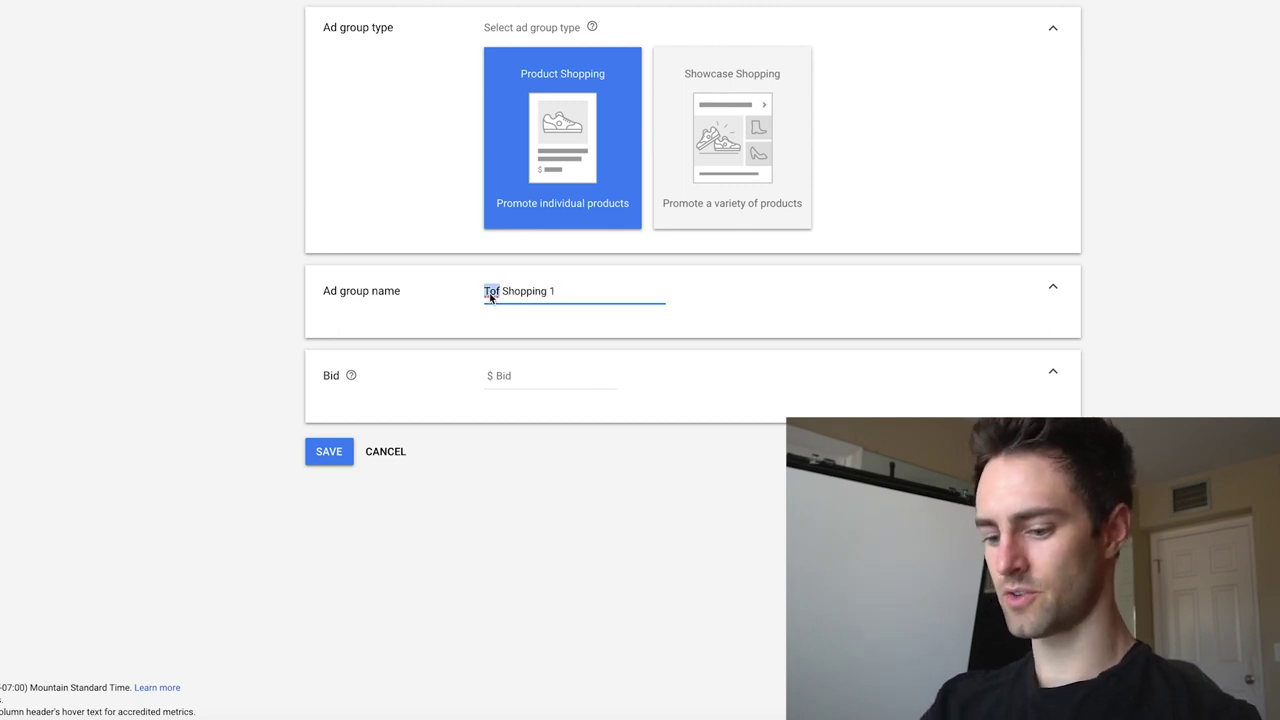
text(TO)
key(BackSpace)
text(OF -)
click(531, 380)
text(.75)
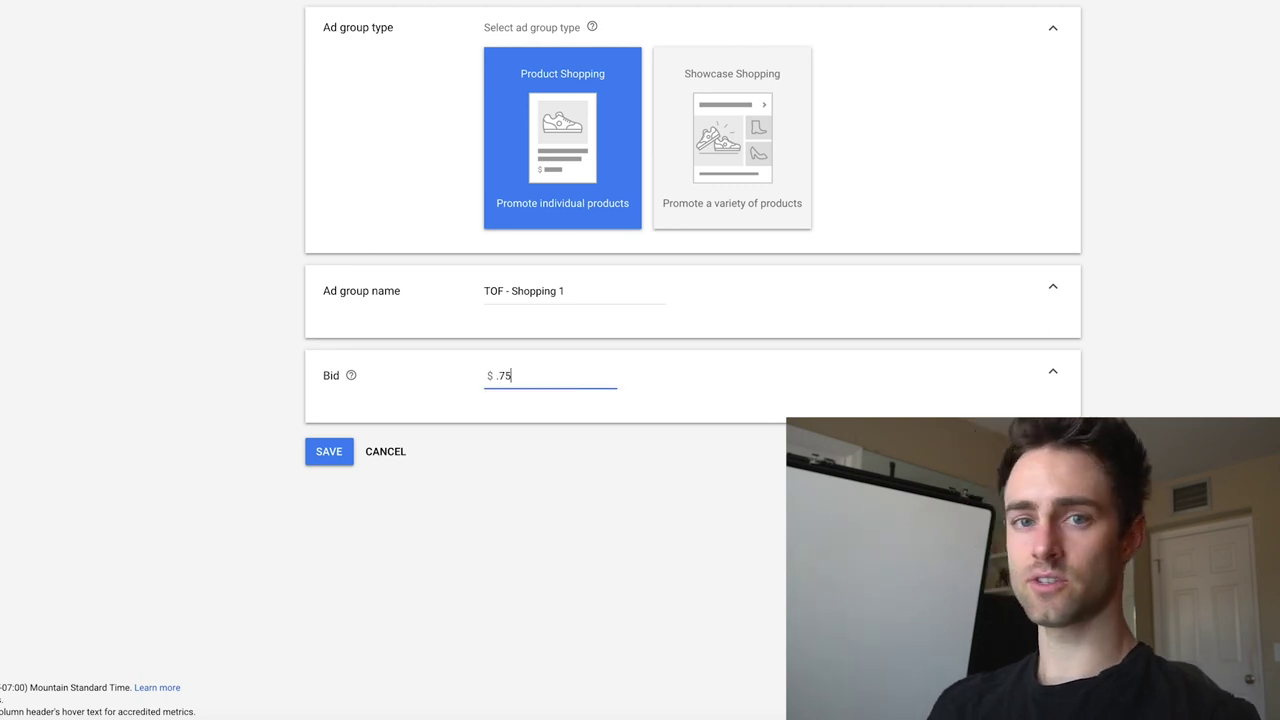
click(170, 323)
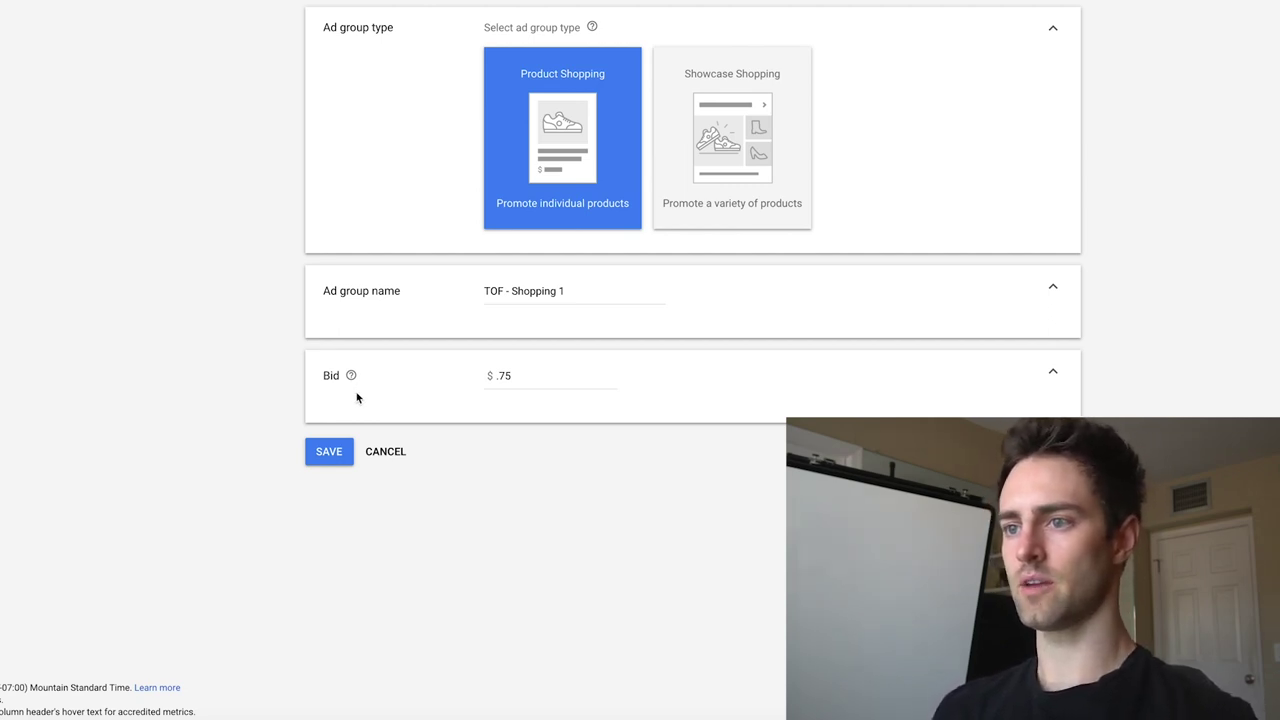
click(334, 453)
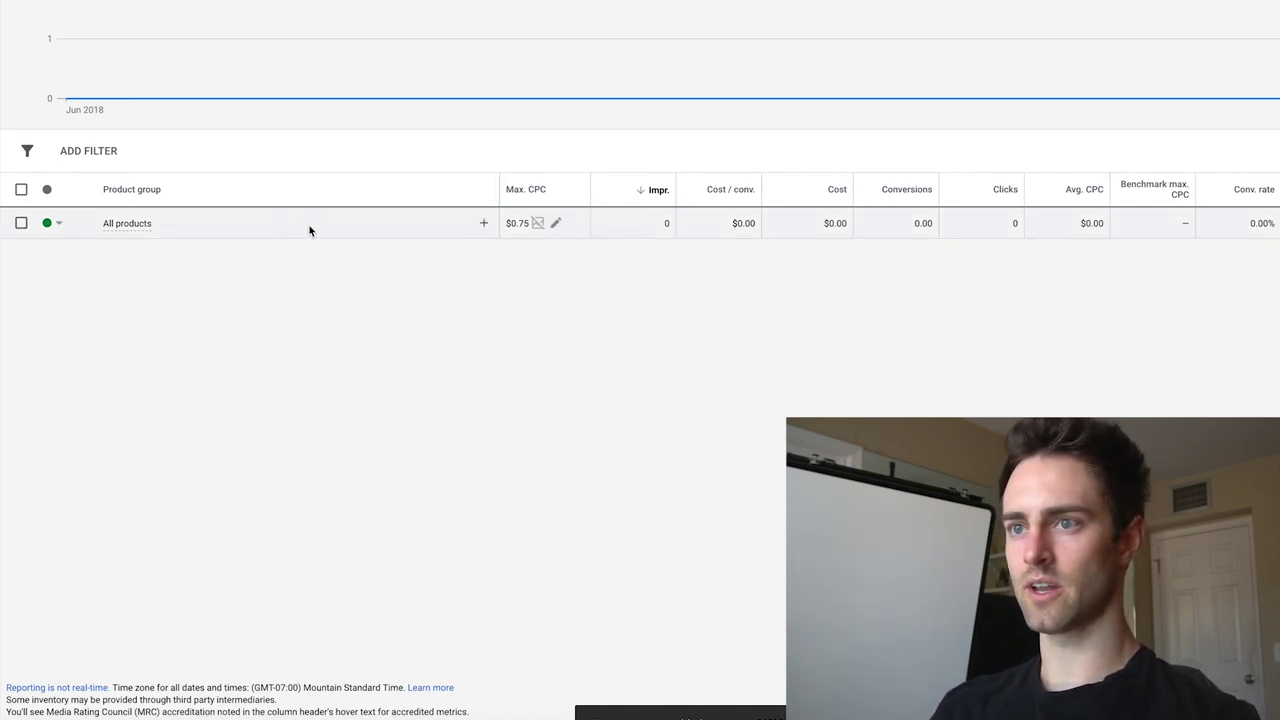
Step: Subdivide the All products group by Item ID
click(131, 225)
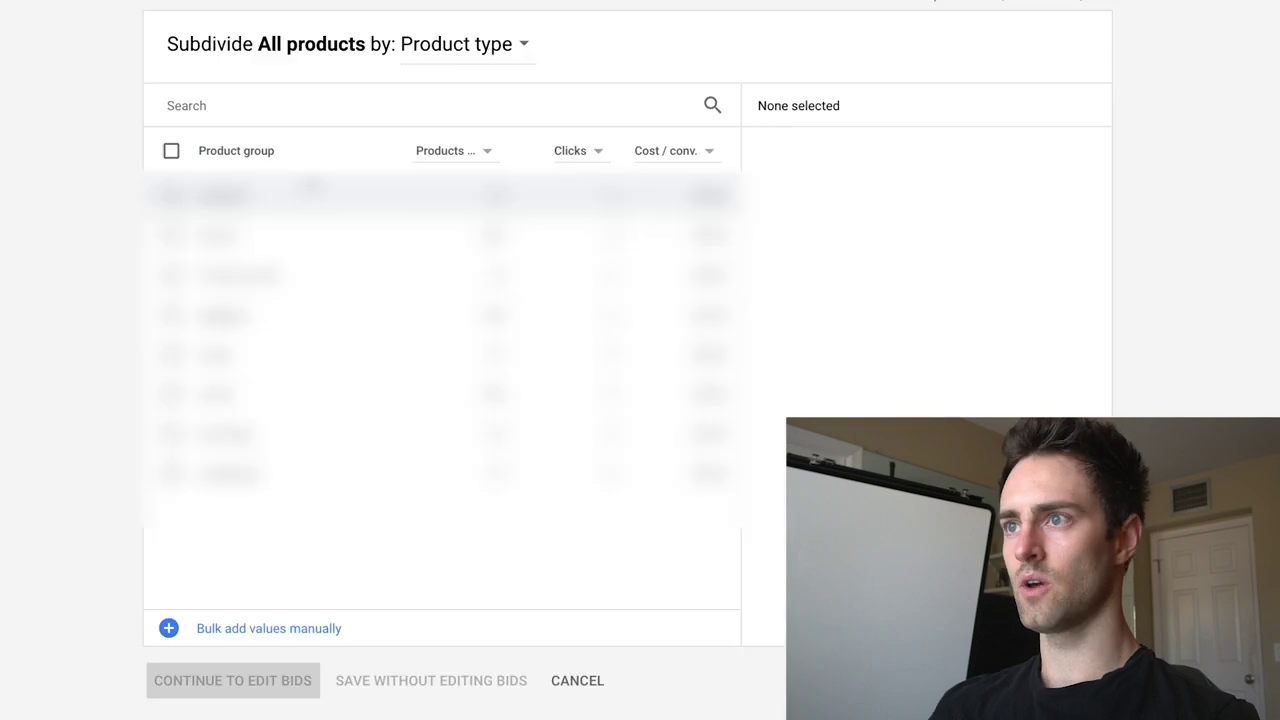
click(510, 46)
click(496, 120)
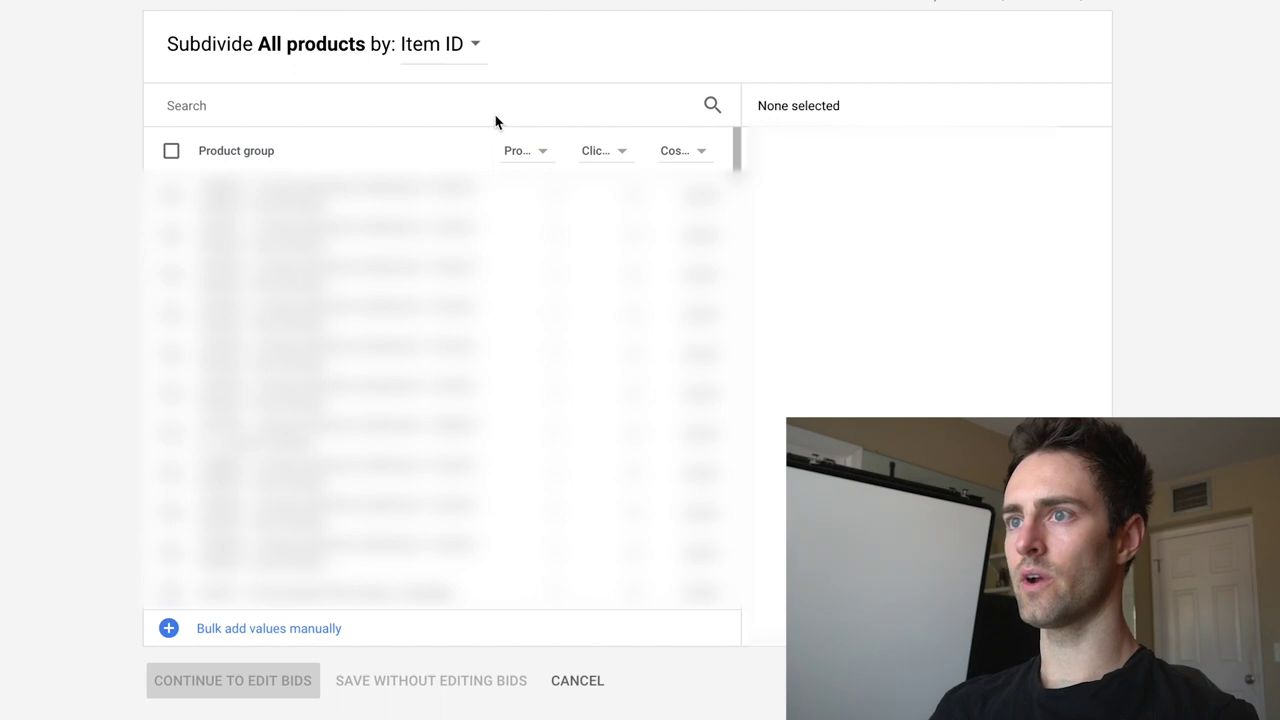
Step: Select all 100 products in the subdivision list
click(172, 152)
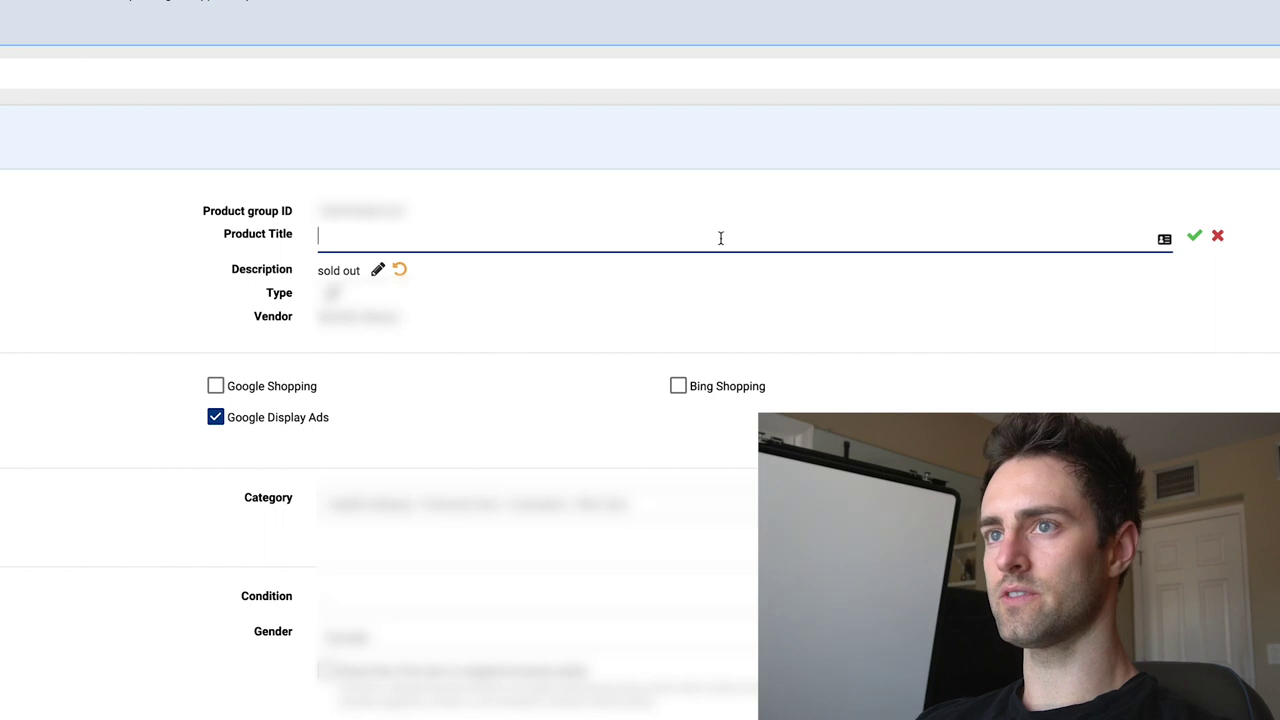
Step: Cancel the product title edit to restore 'Sold out', then reopen the title for editing
click(1218, 237)
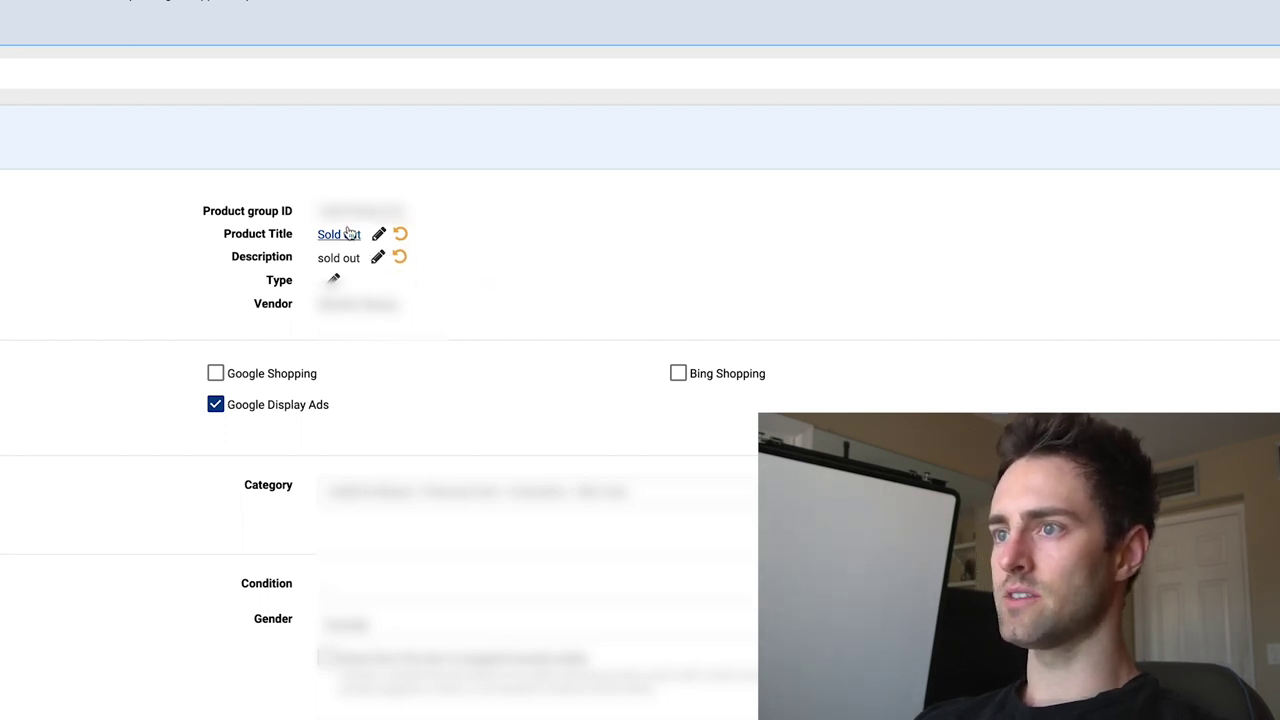
click(378, 234)
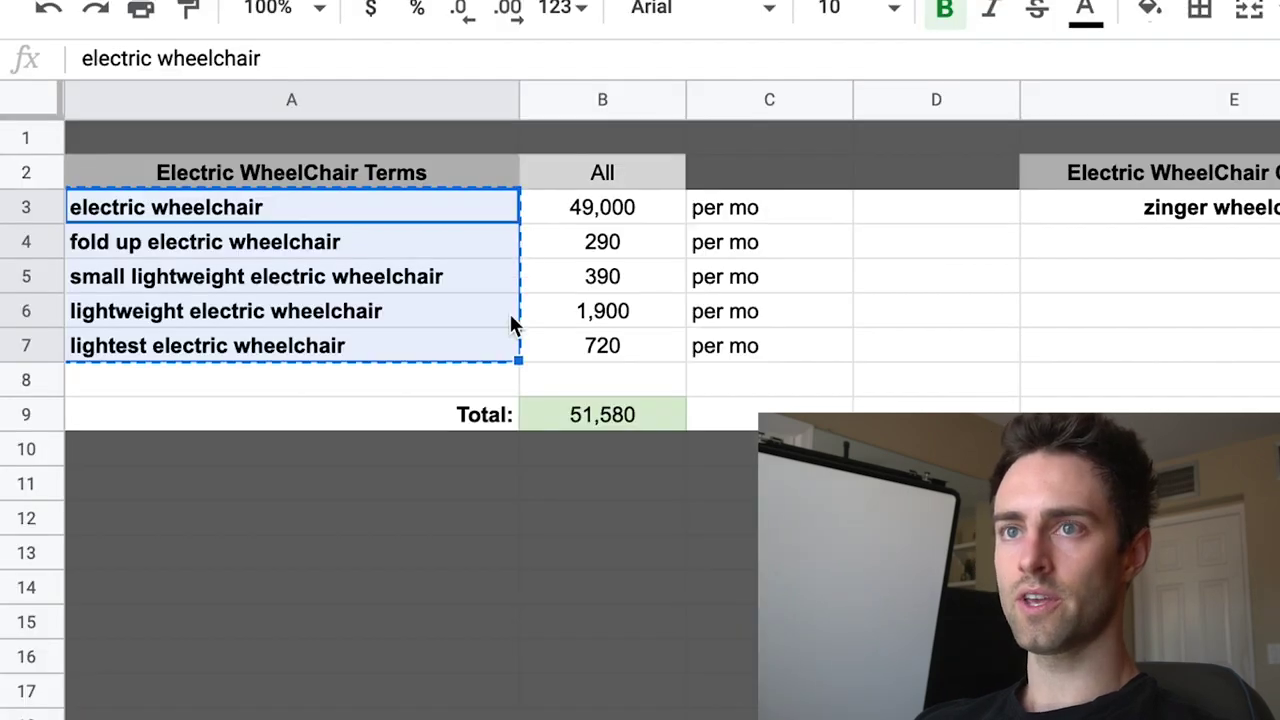
click(371, 433)
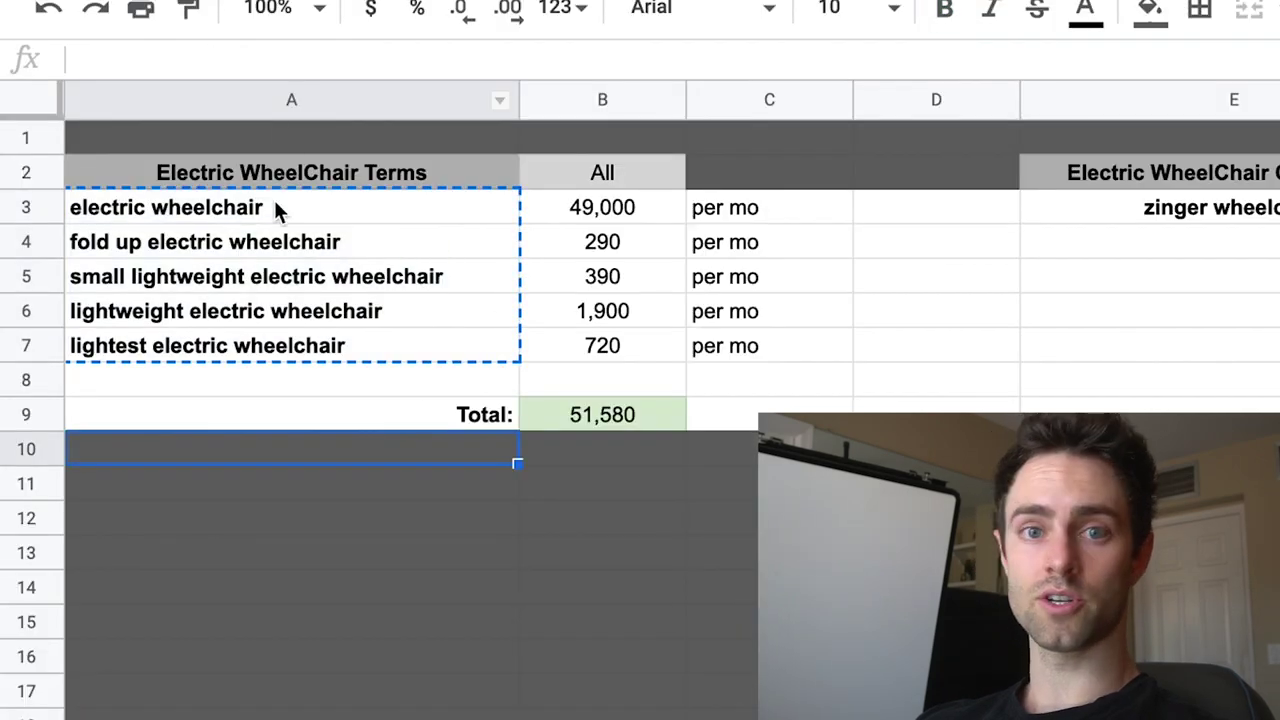
click(386, 211)
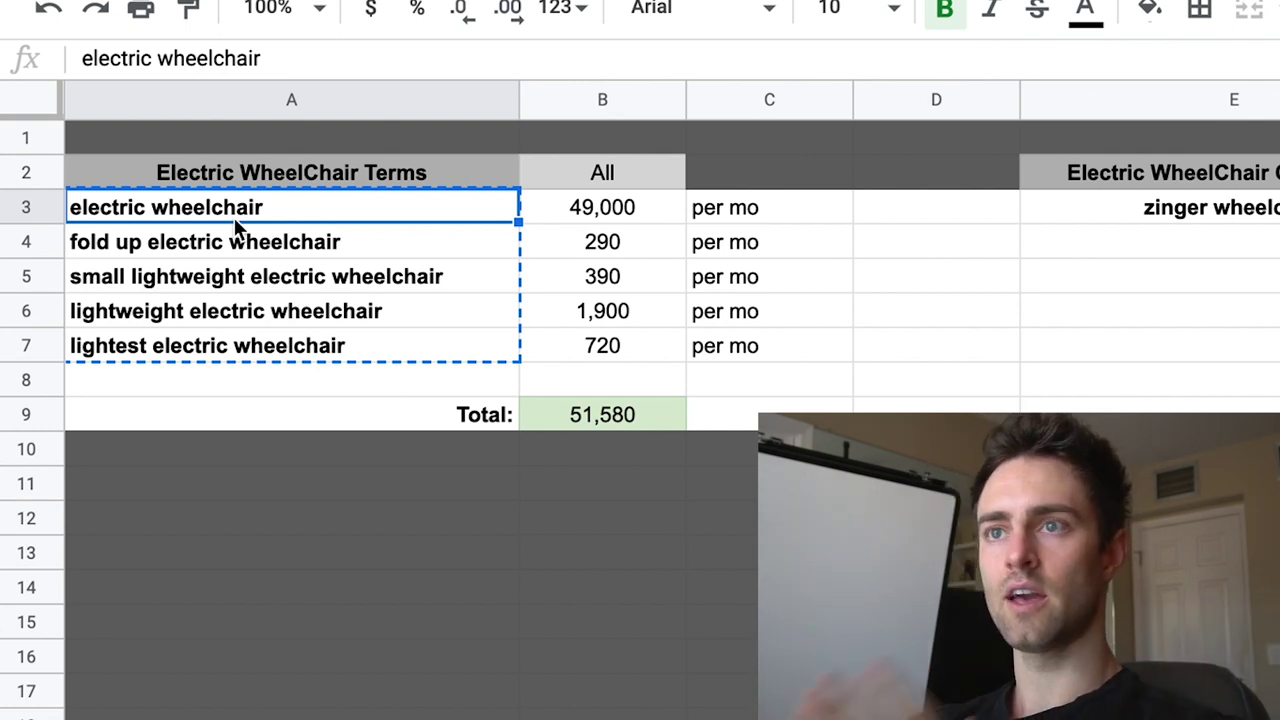
click(342, 232)
click(237, 211)
drag(237, 211, 257, 346)
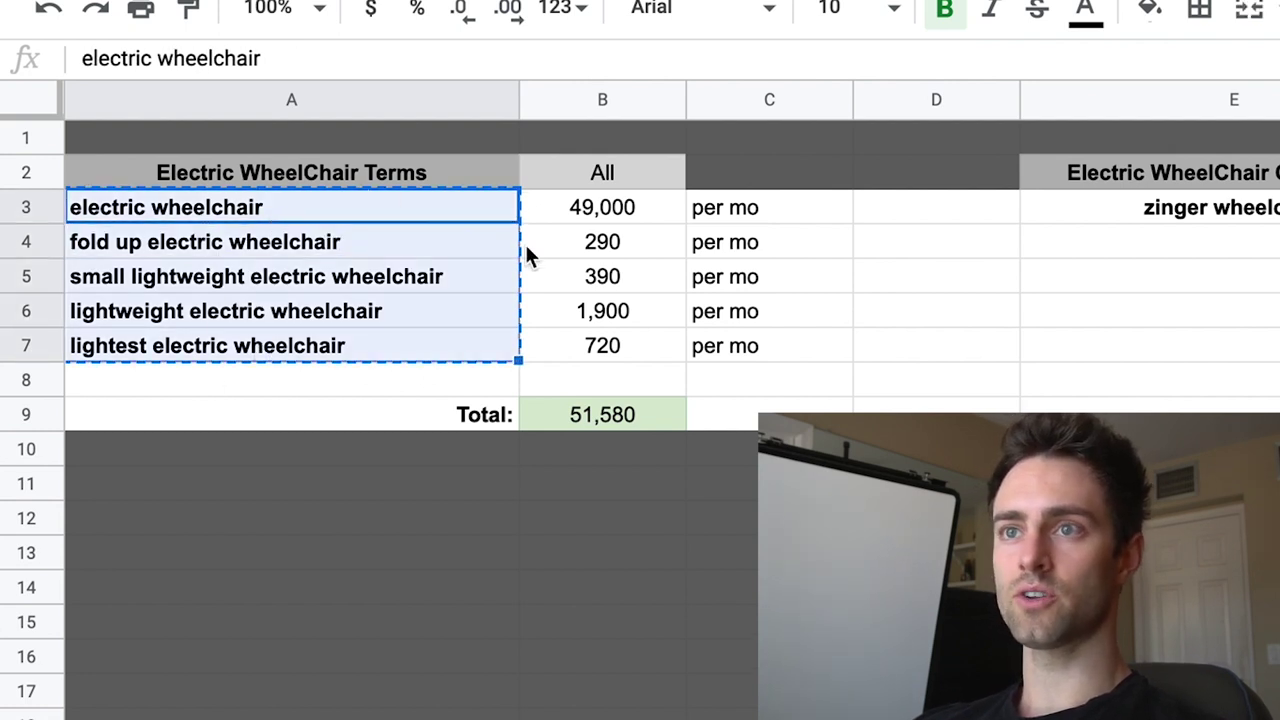
click(268, 222)
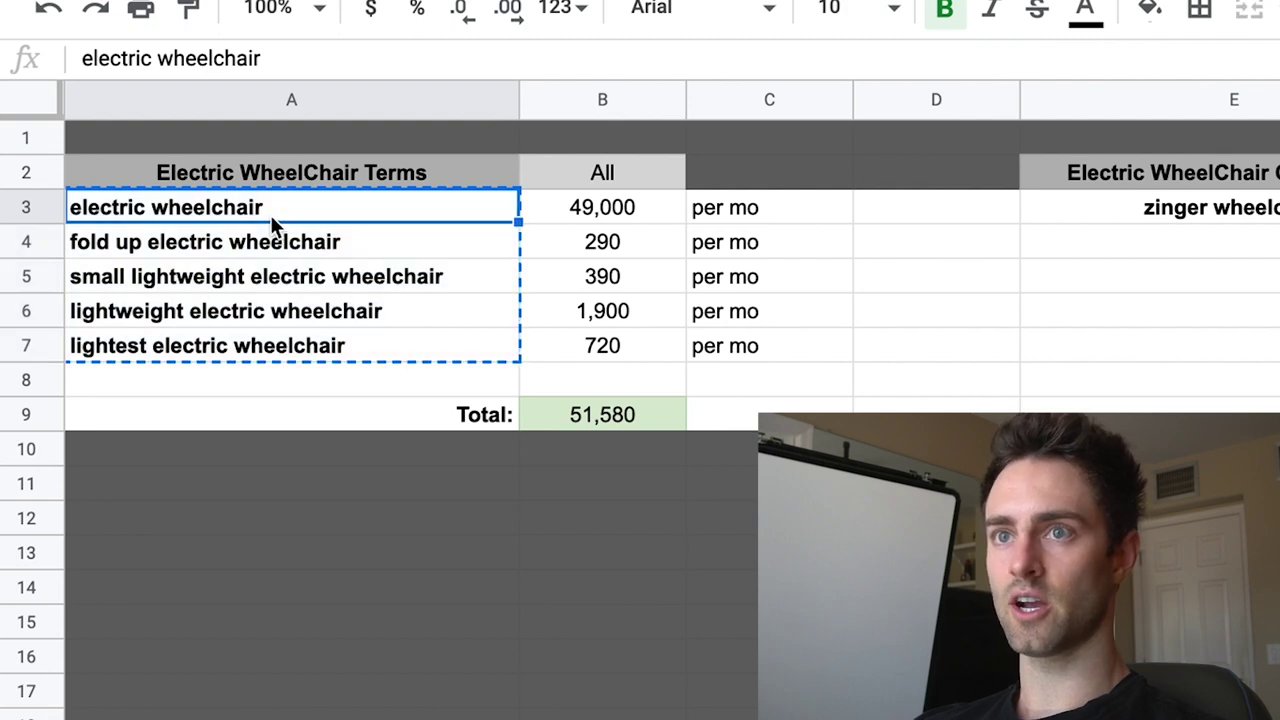
click(328, 315)
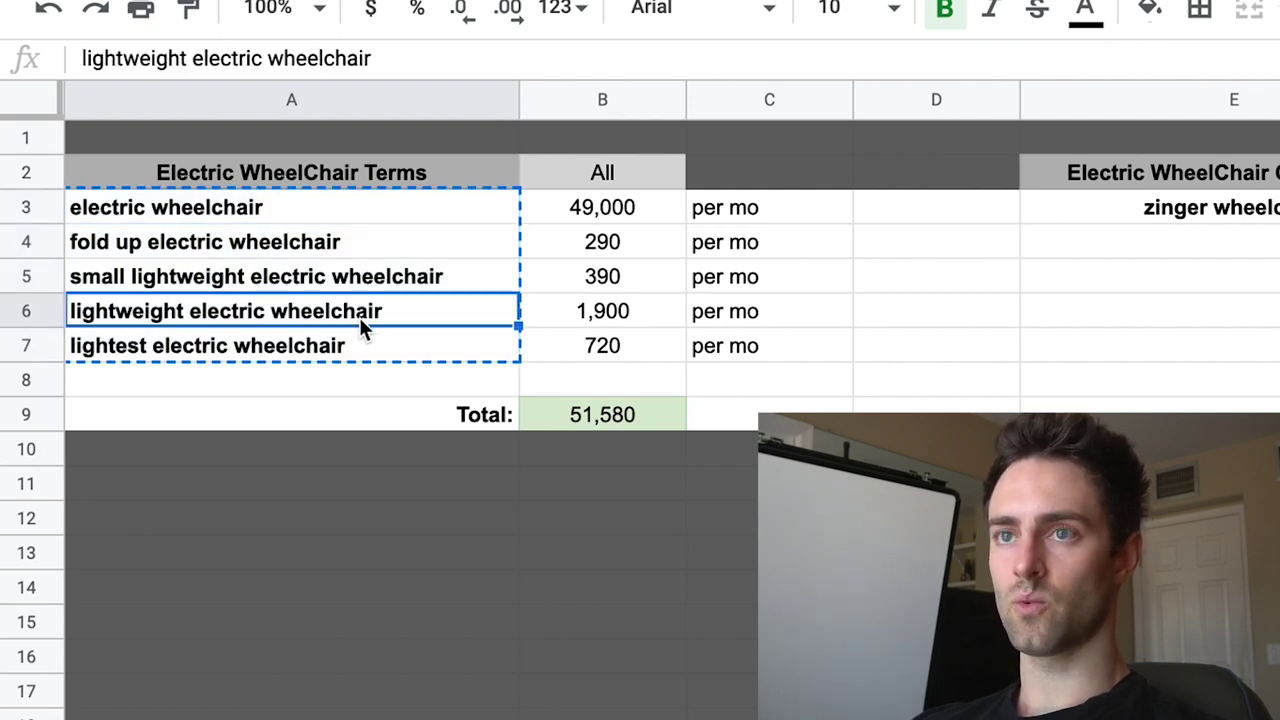
click(203, 210)
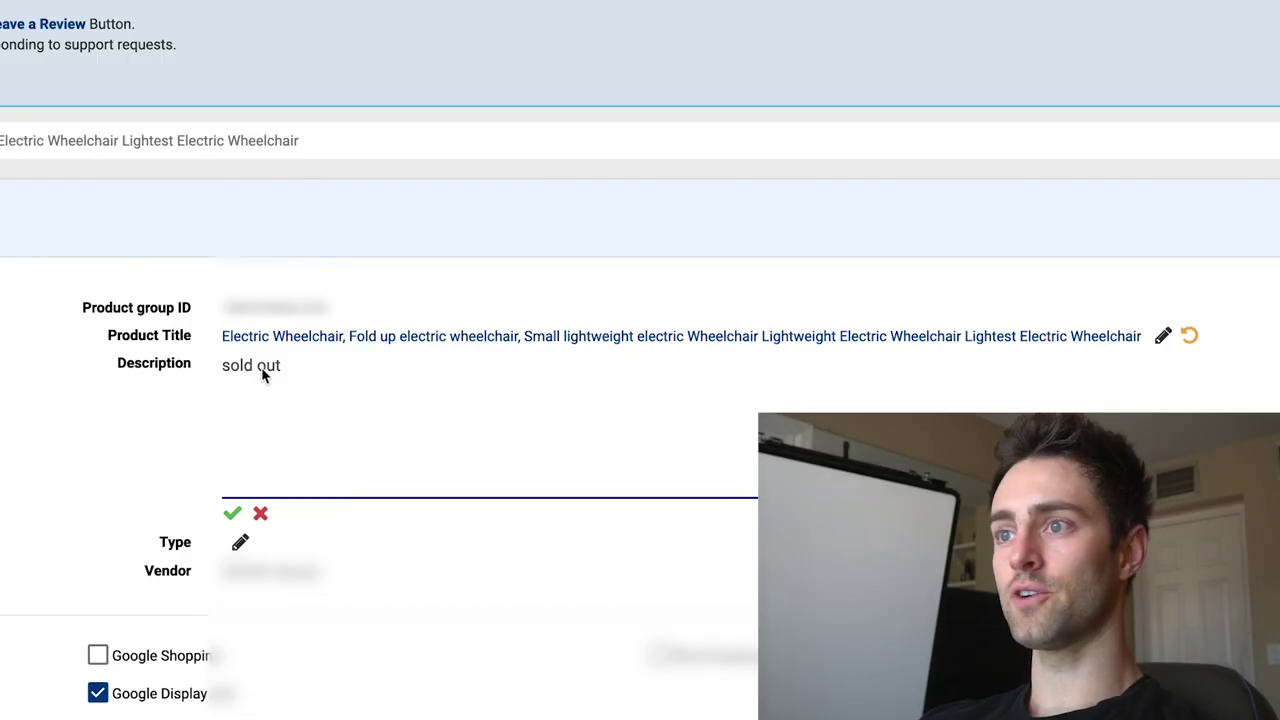
Step: Select the 'sold out' text in the product Description
triple_click(264, 370)
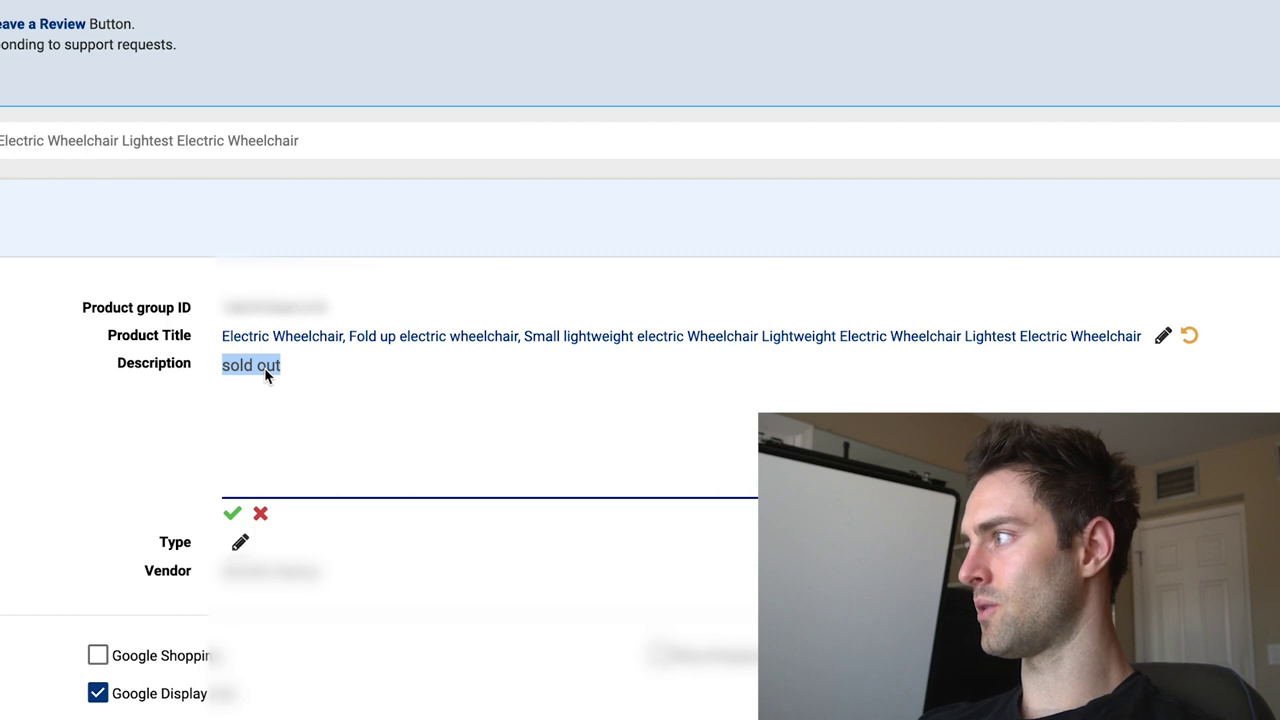
Step: Paste the lightweight, foldable wheelchair pitch over 'sold out' and save the description
key(alt+Tab)
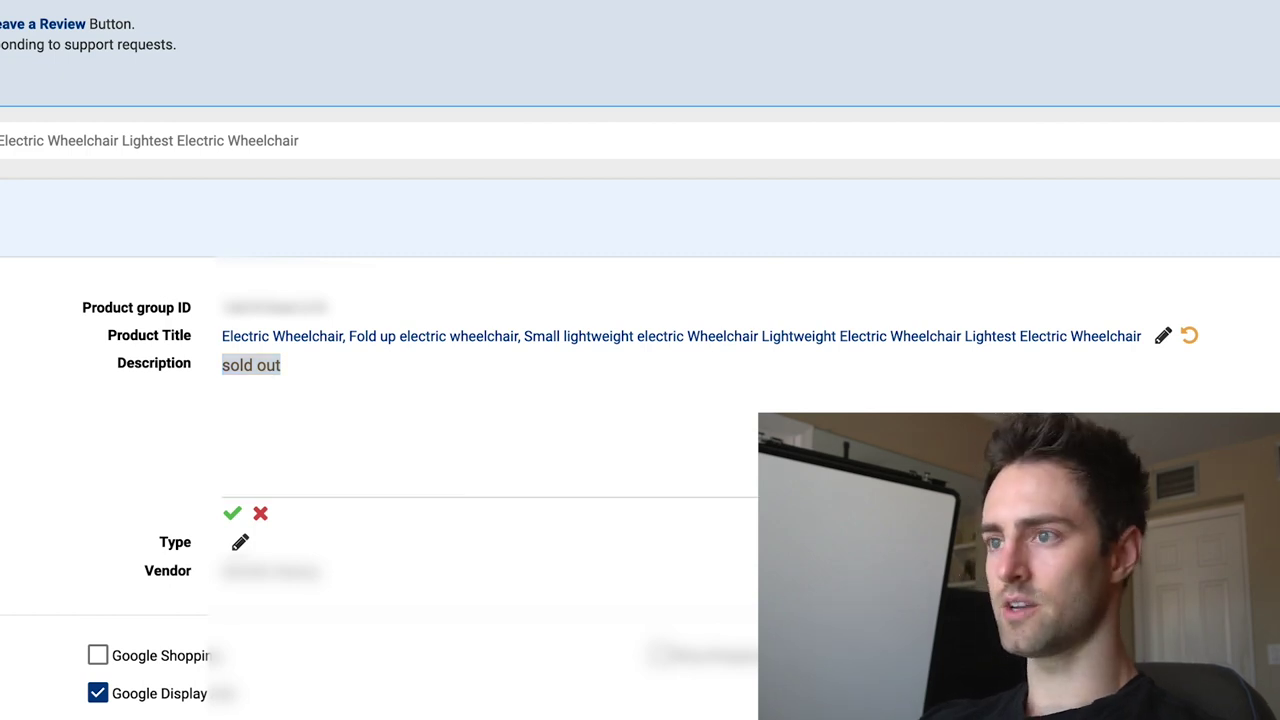
click(279, 366)
text(This wheel chair is light weight and foldable! Rated #1 wheel chair on Mars. Infact, it’s such a fucking good chair, just buy 10 right now. Thanks.)
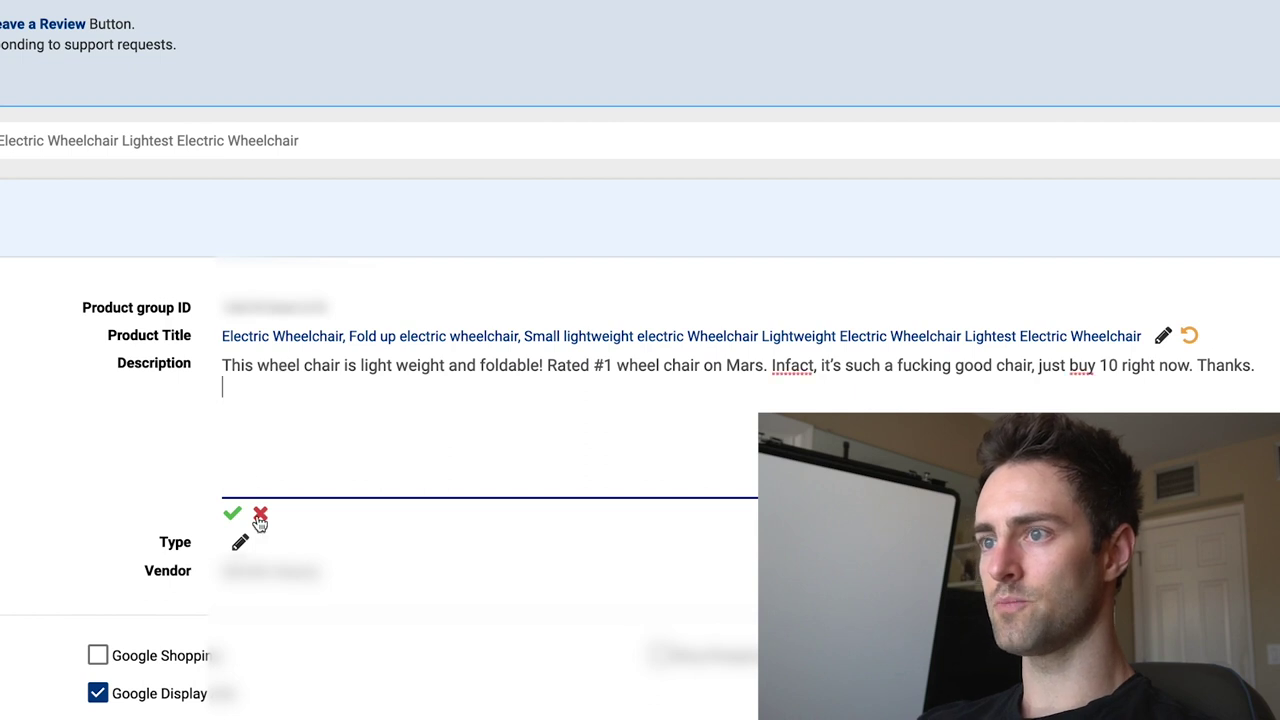
click(233, 514)
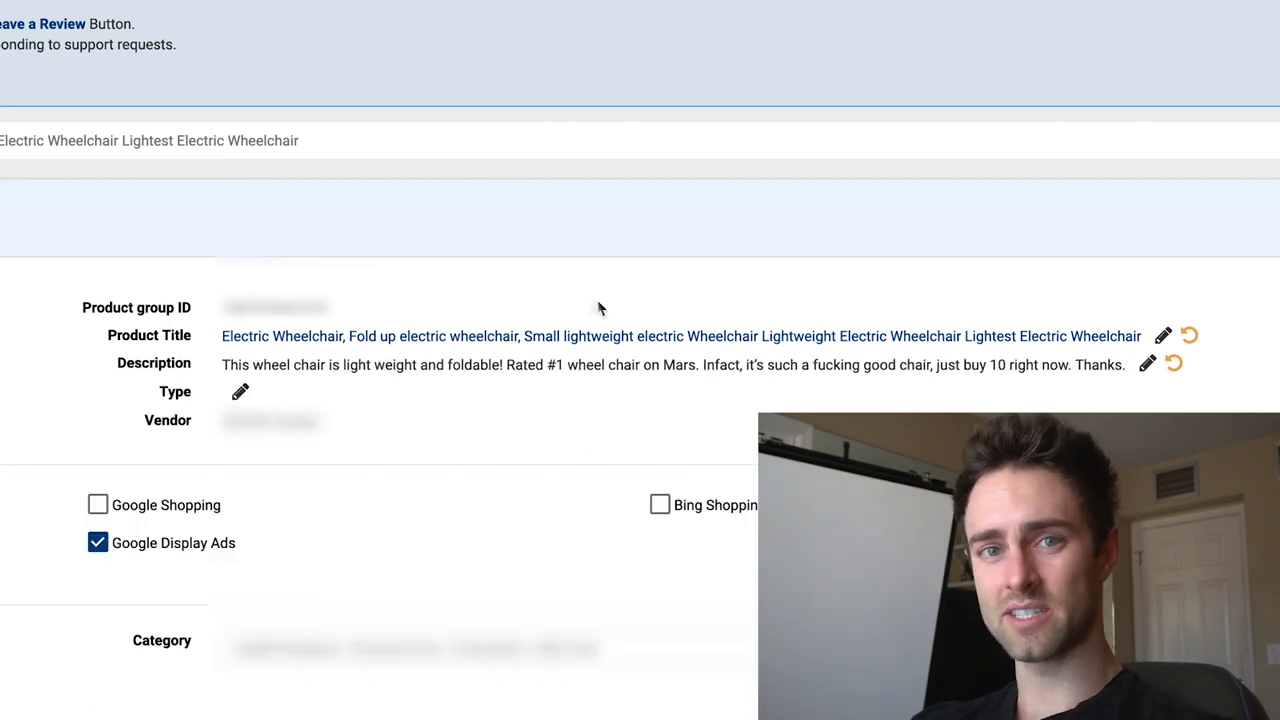